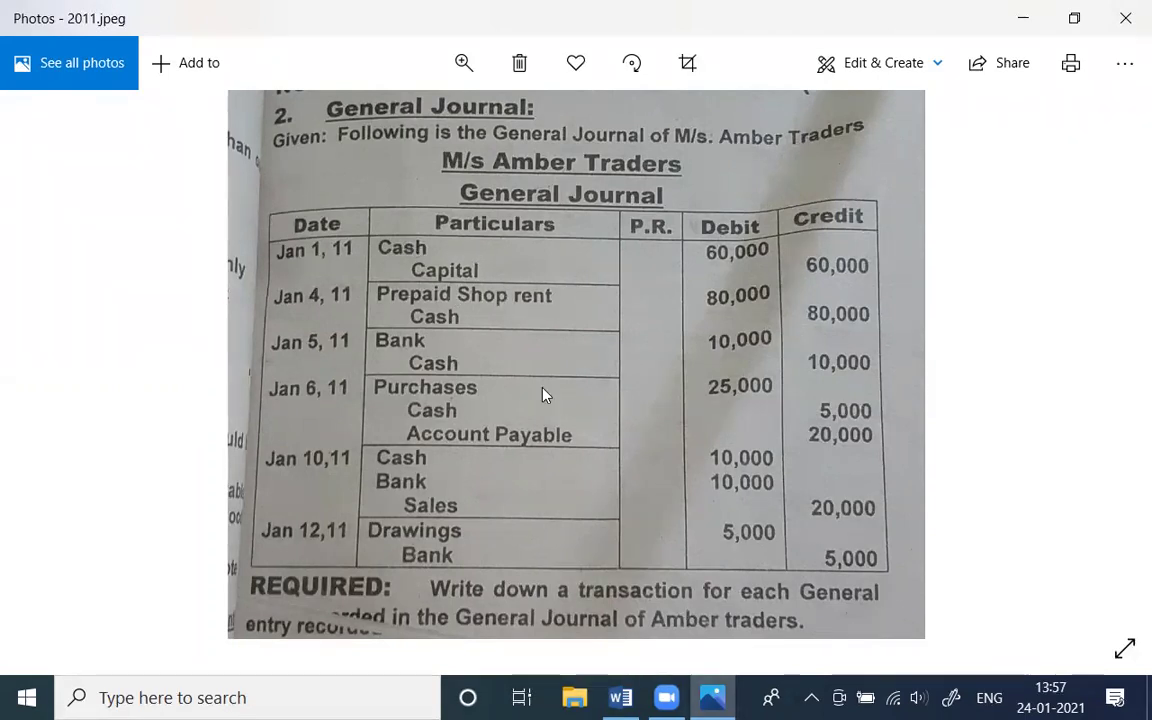
Step: Leave the journal photo and return to the INTRO ACCOUNTS Word document
key("alt+Tab")
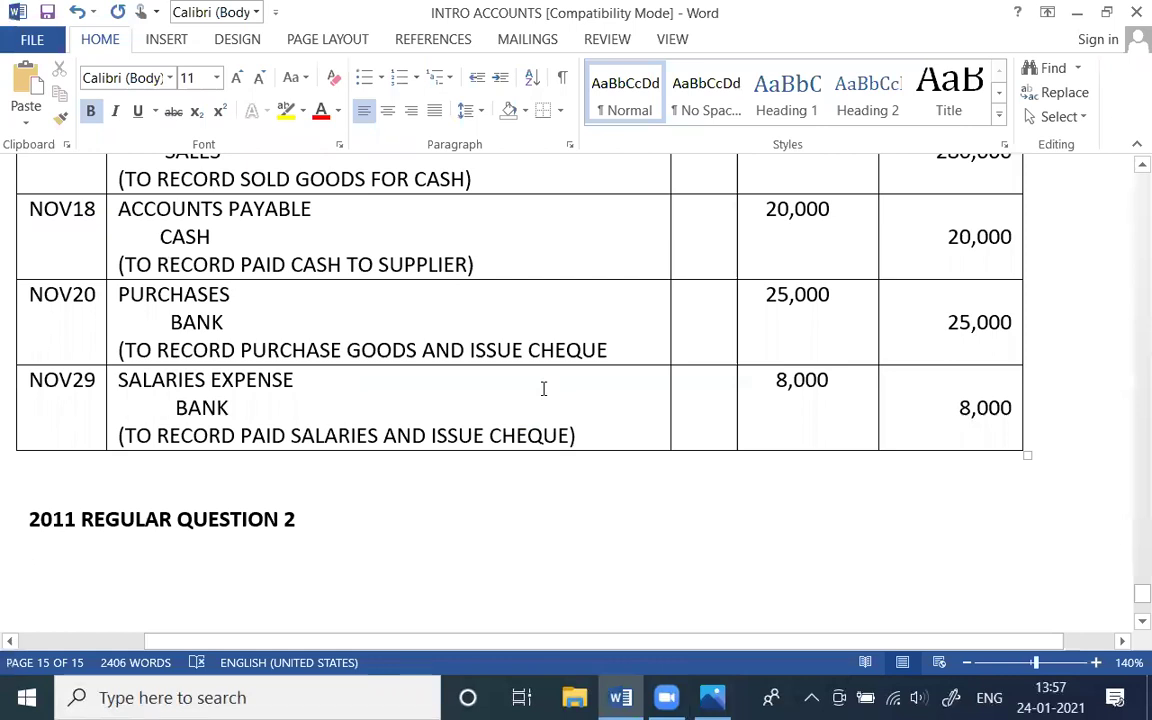
Step: Type 'JAN01, 2011: INVESTED CASH IN BUSINESS BY AMBER TRADERS RS.60,000' and start a new line
type("JA")
key("BackSpace")
key("BackSpace")
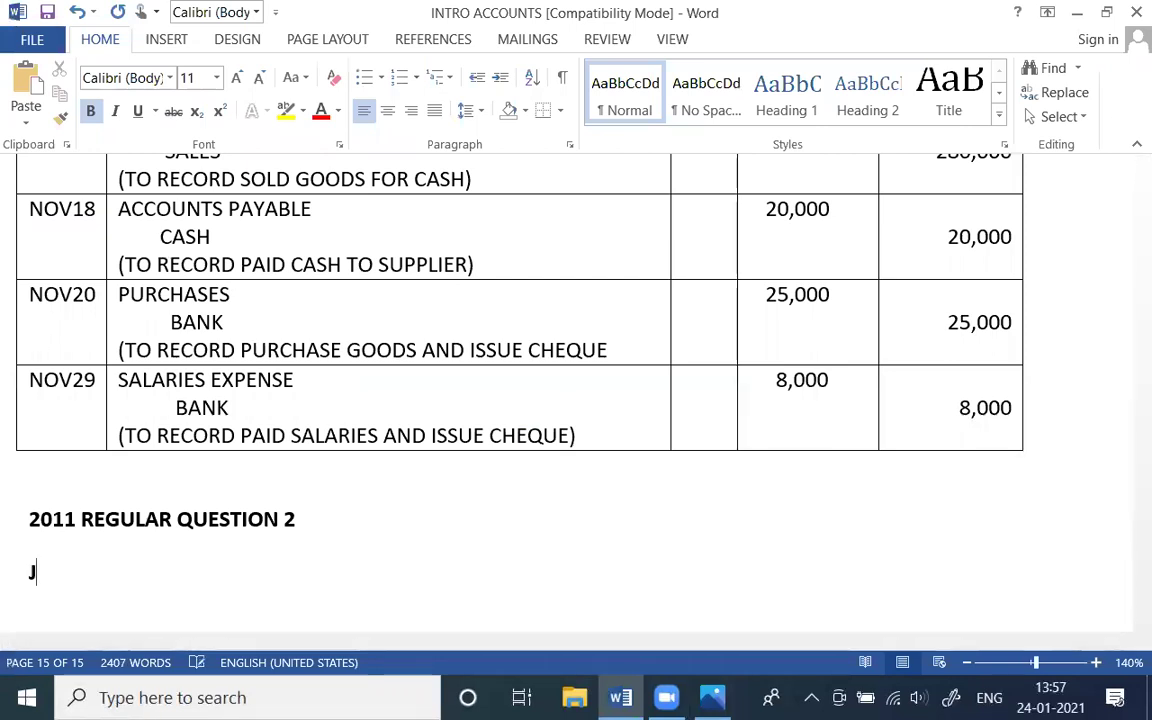
type("JAN01")
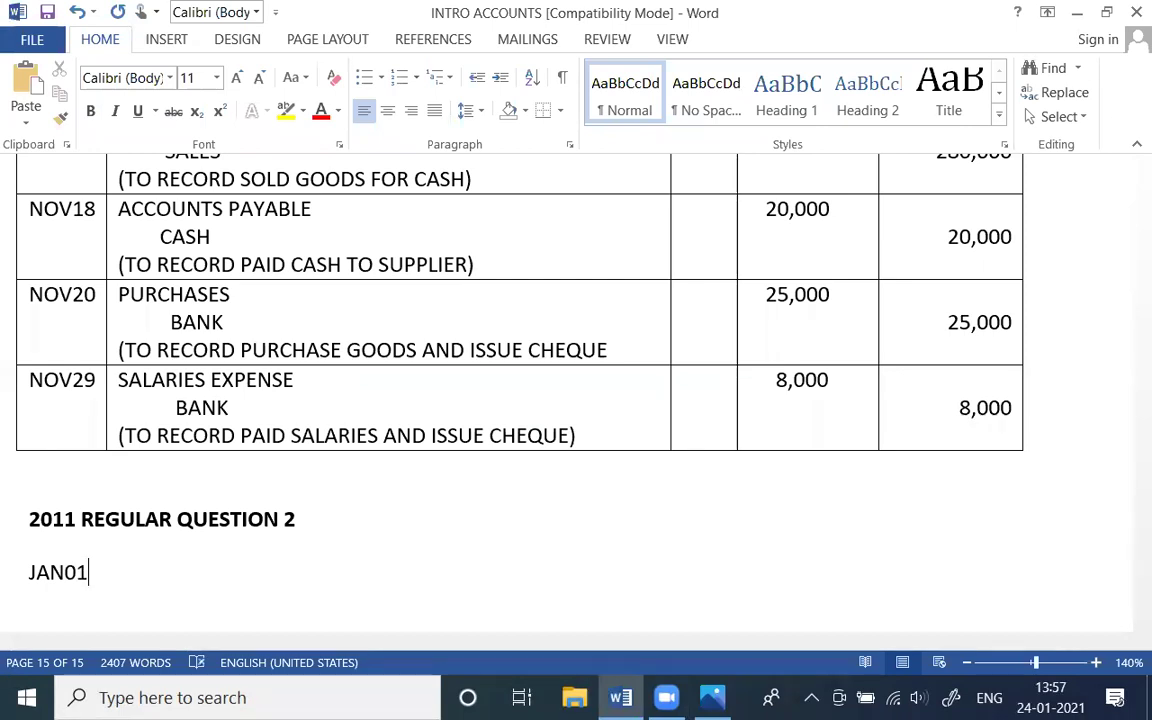
key("alt+Tab")
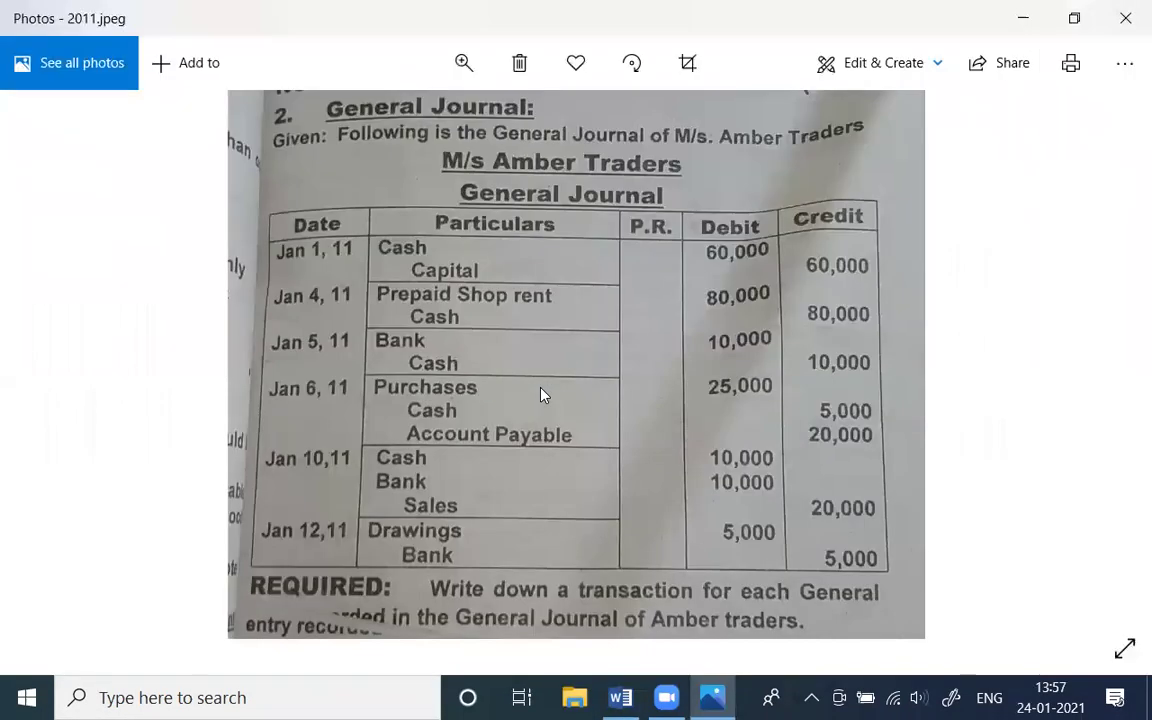
key("alt+Tab")
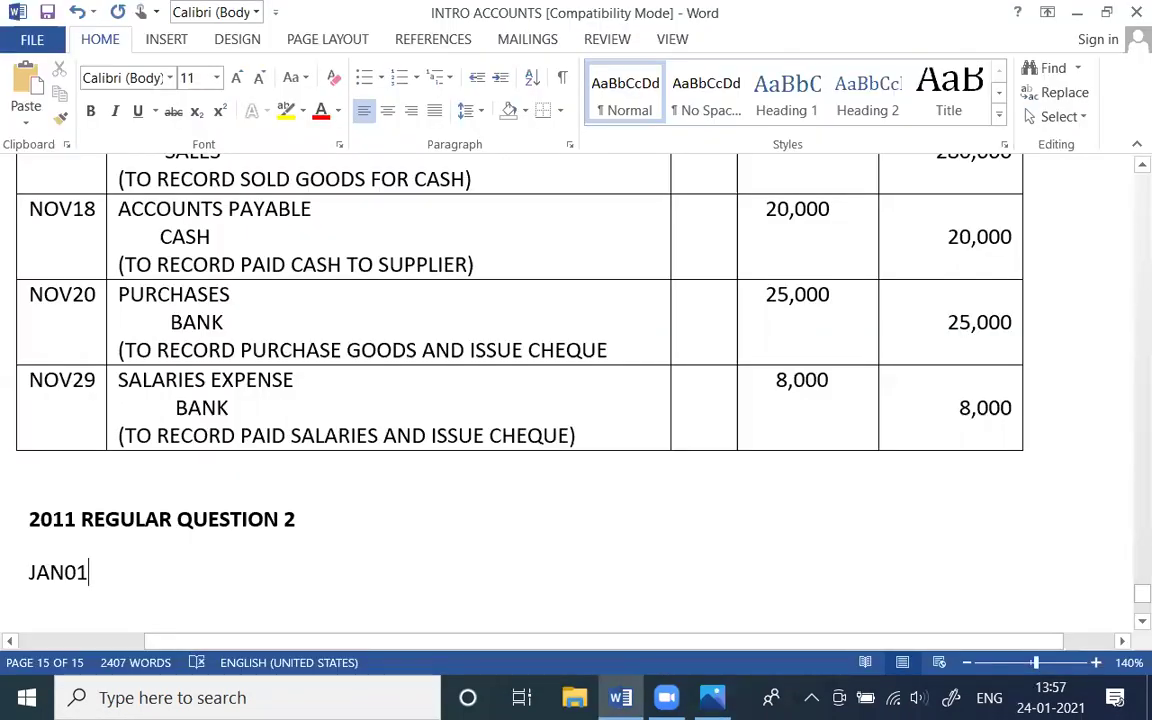
type(", 2011: ")
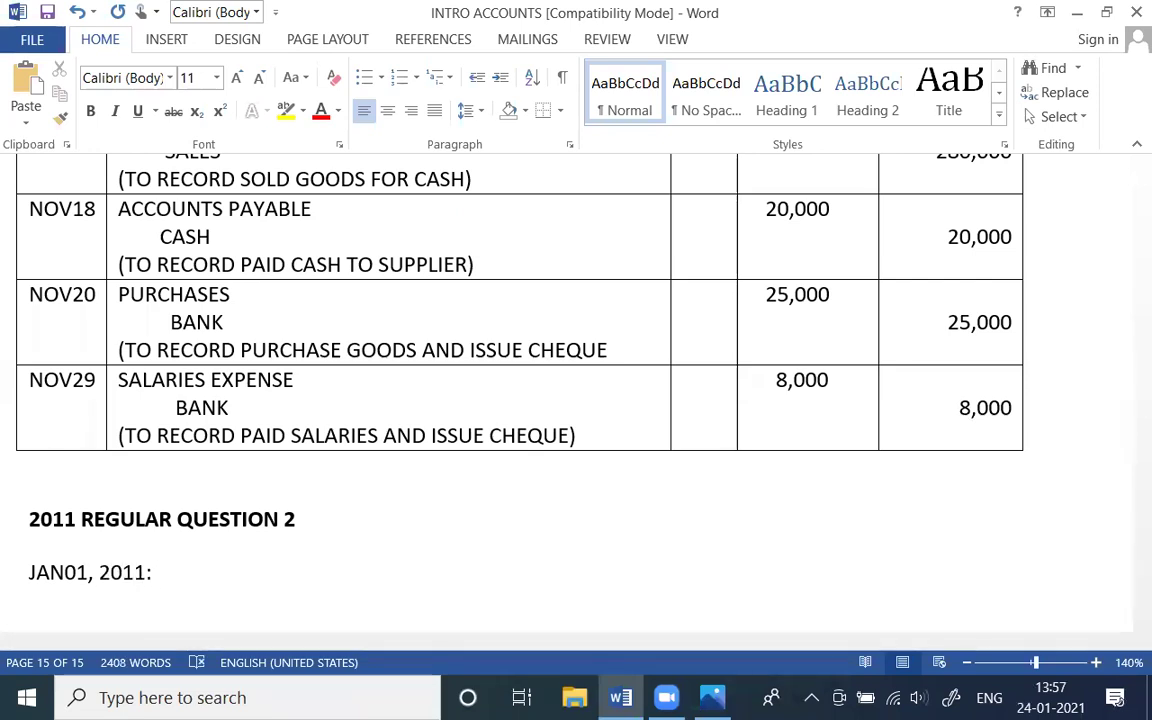
type("INVESTED CASH")
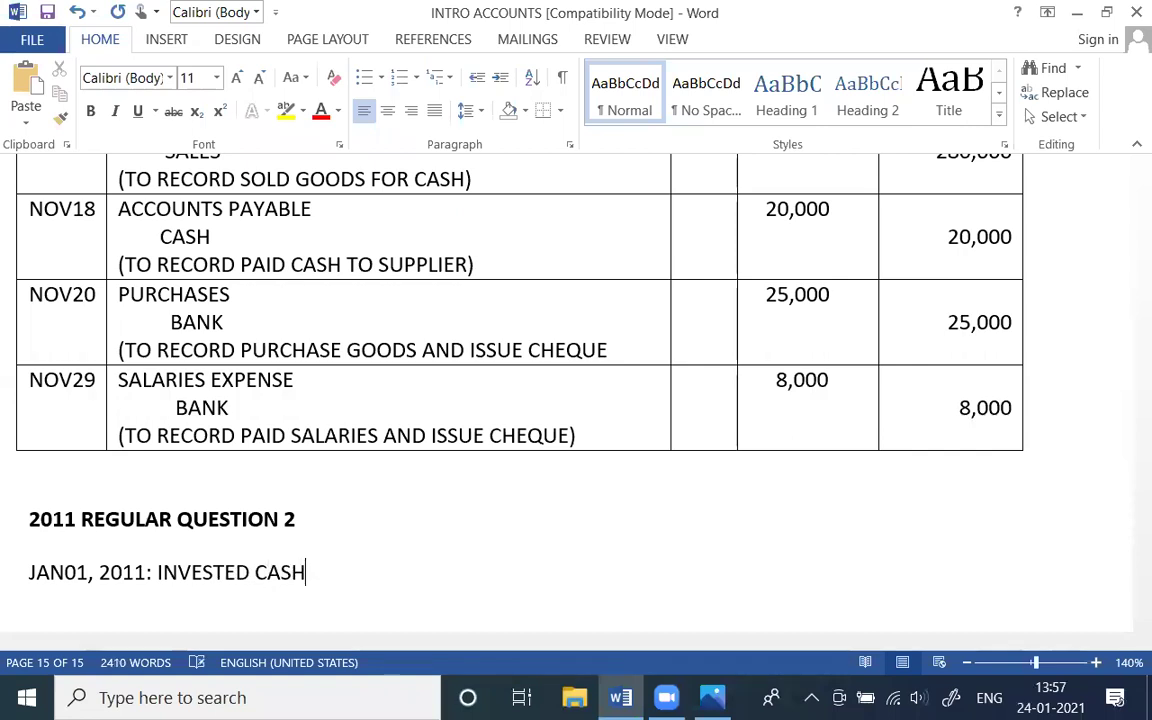
type(" IN BUSI")
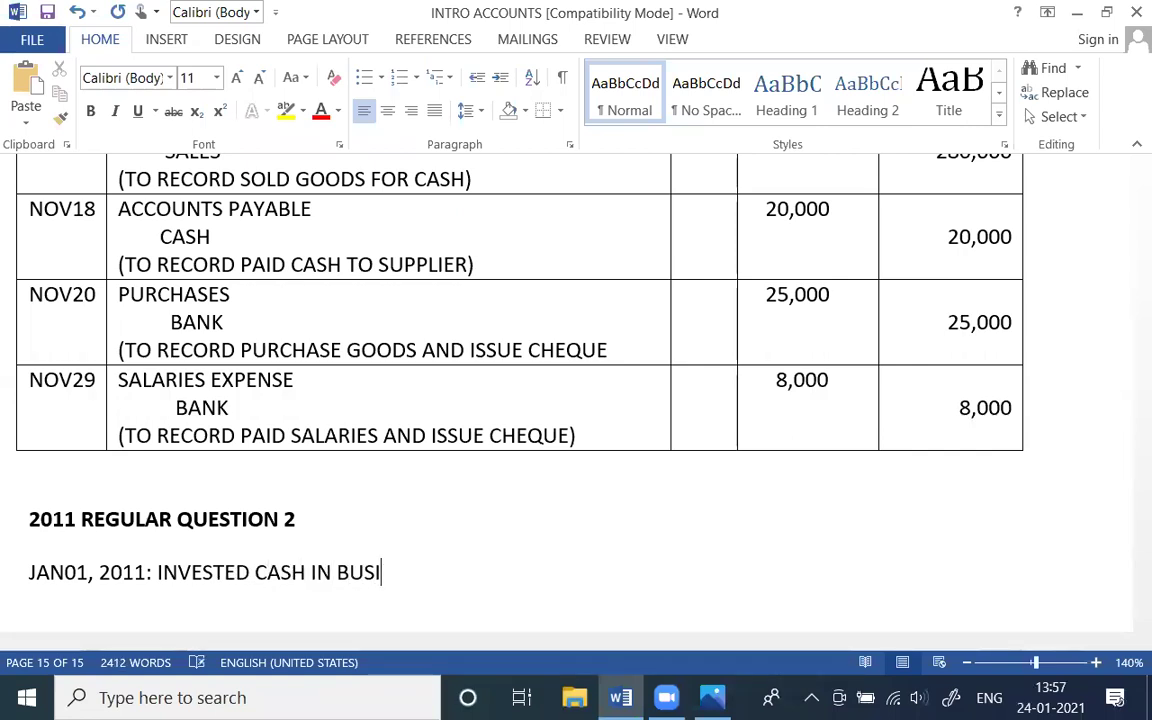
type("NESS BY ")
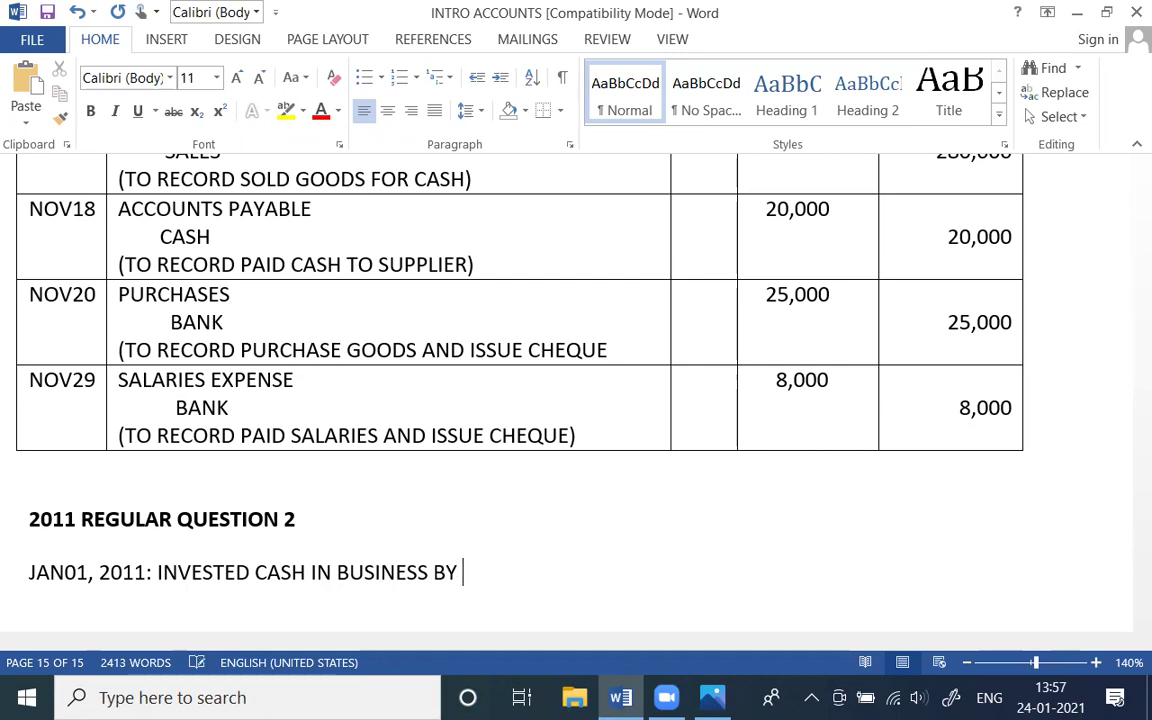
type("AMBER TRADE")
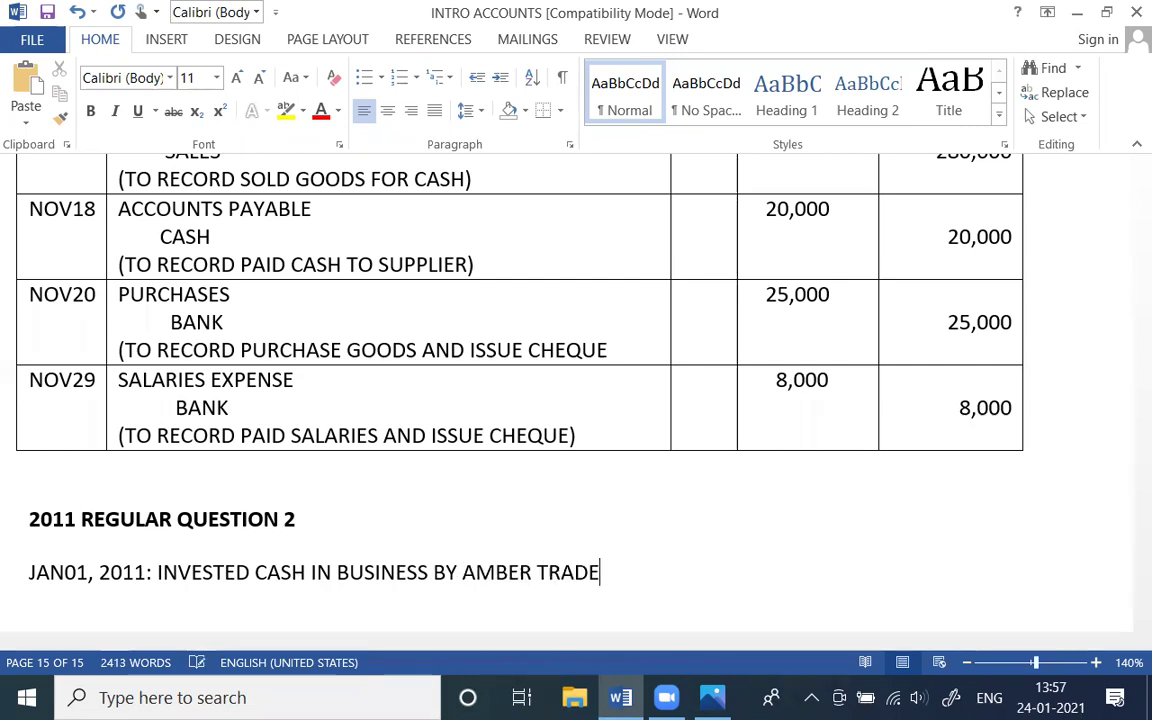
type("RS RS.")
key("alt+Tab")
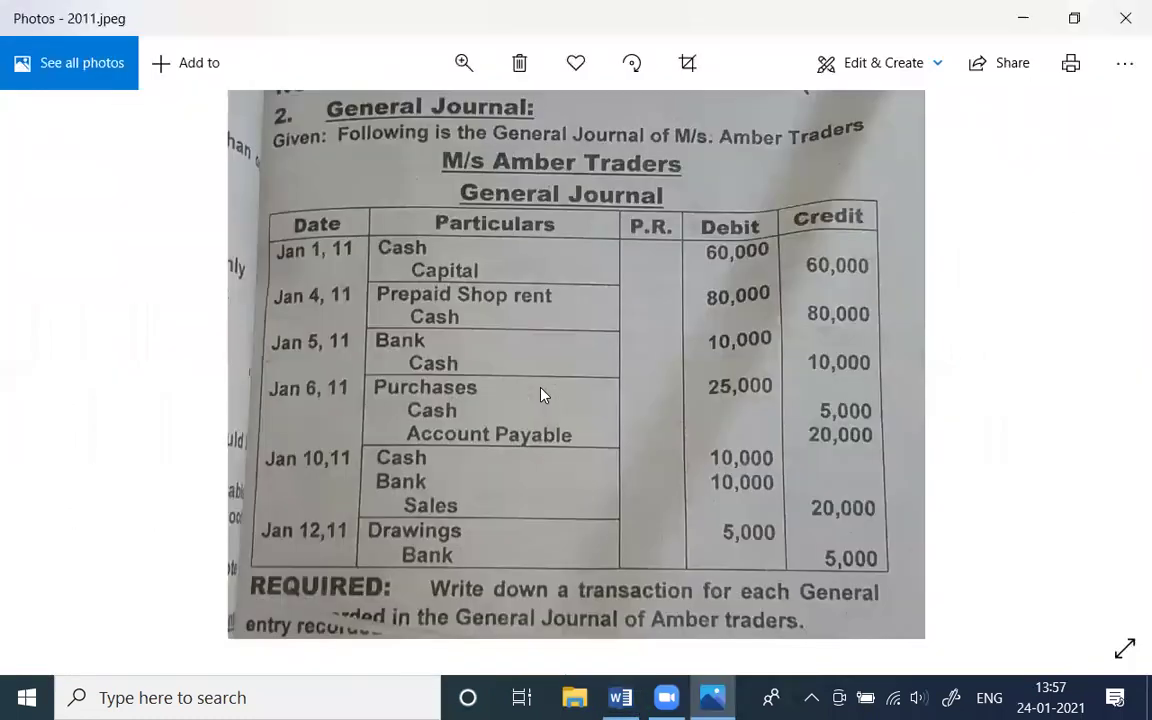
key("alt+Tab")
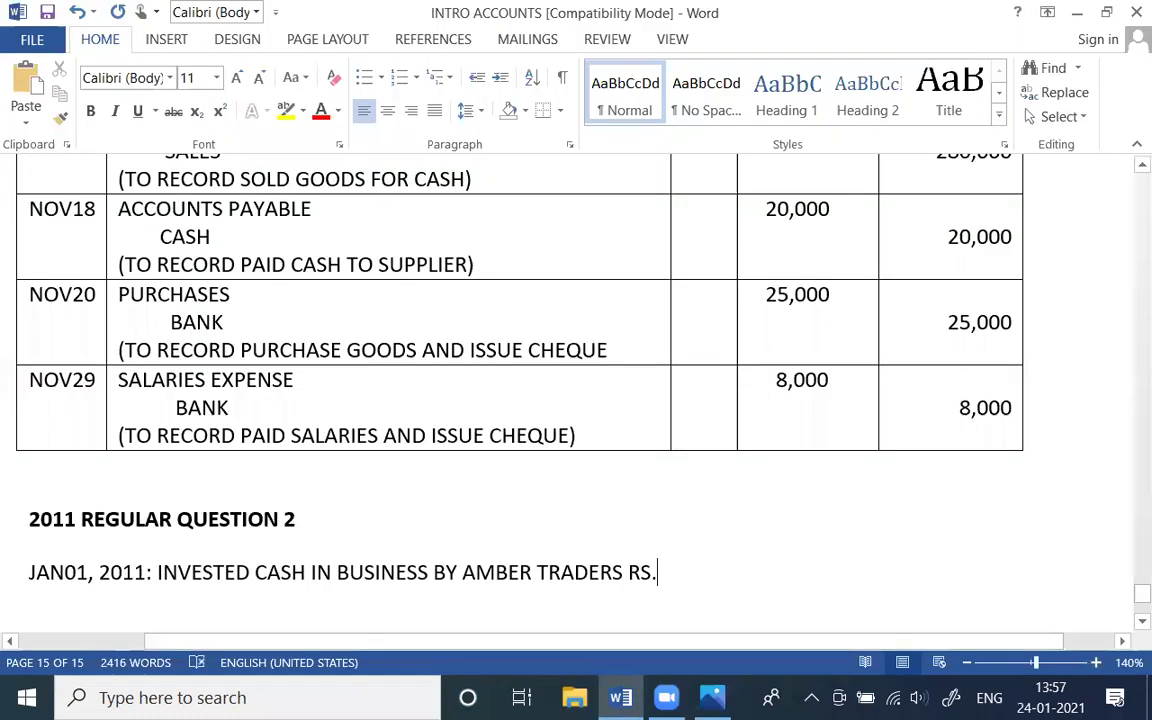
type("60,000")
key("Return")
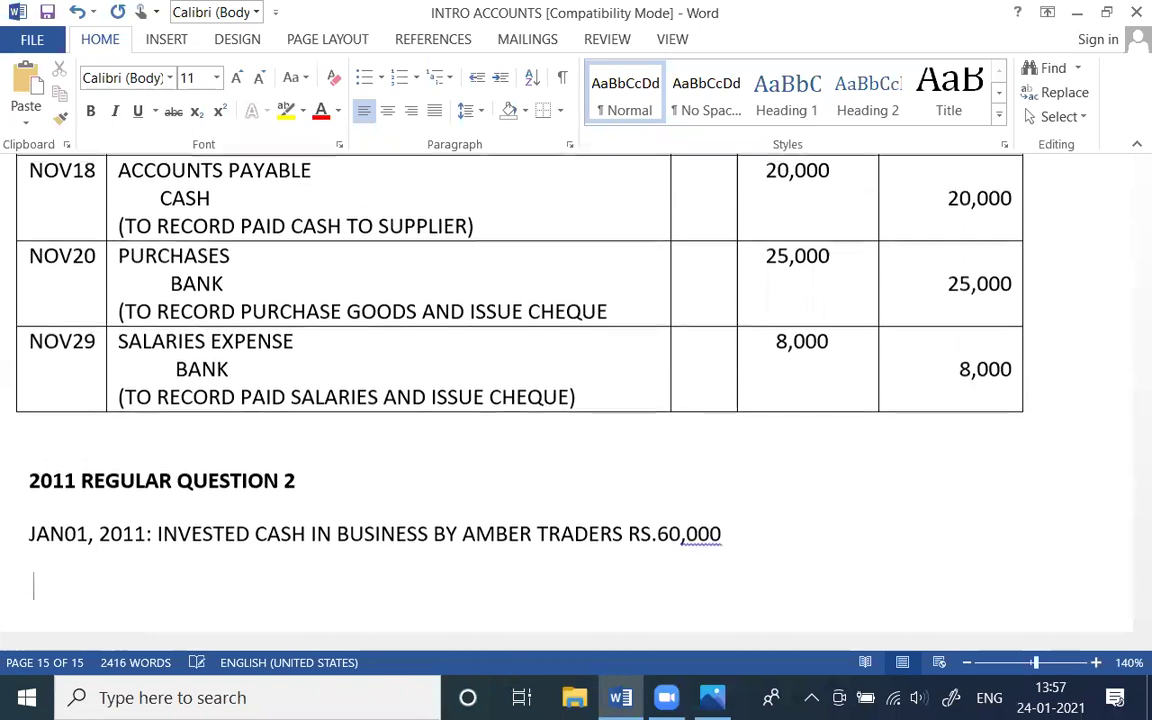
Step: Start the next line with the date 'JAN04, 2011:', checking the journal photo
type("JAN")
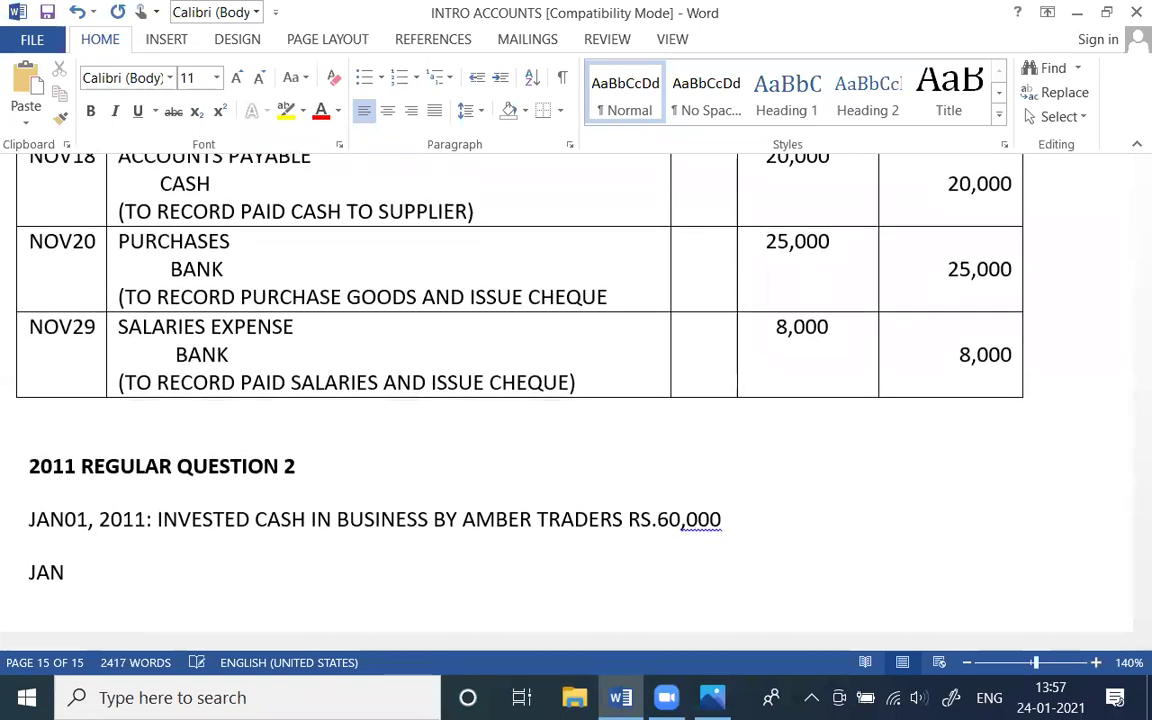
key("alt+Tab")
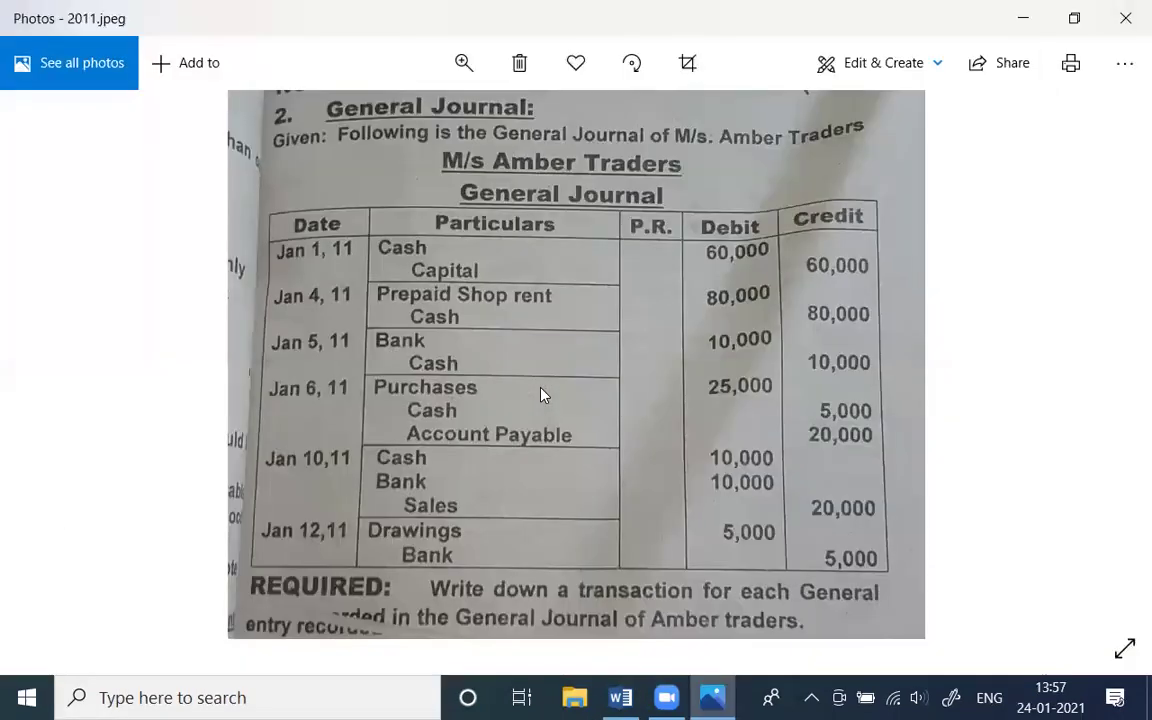
key("alt+Tab")
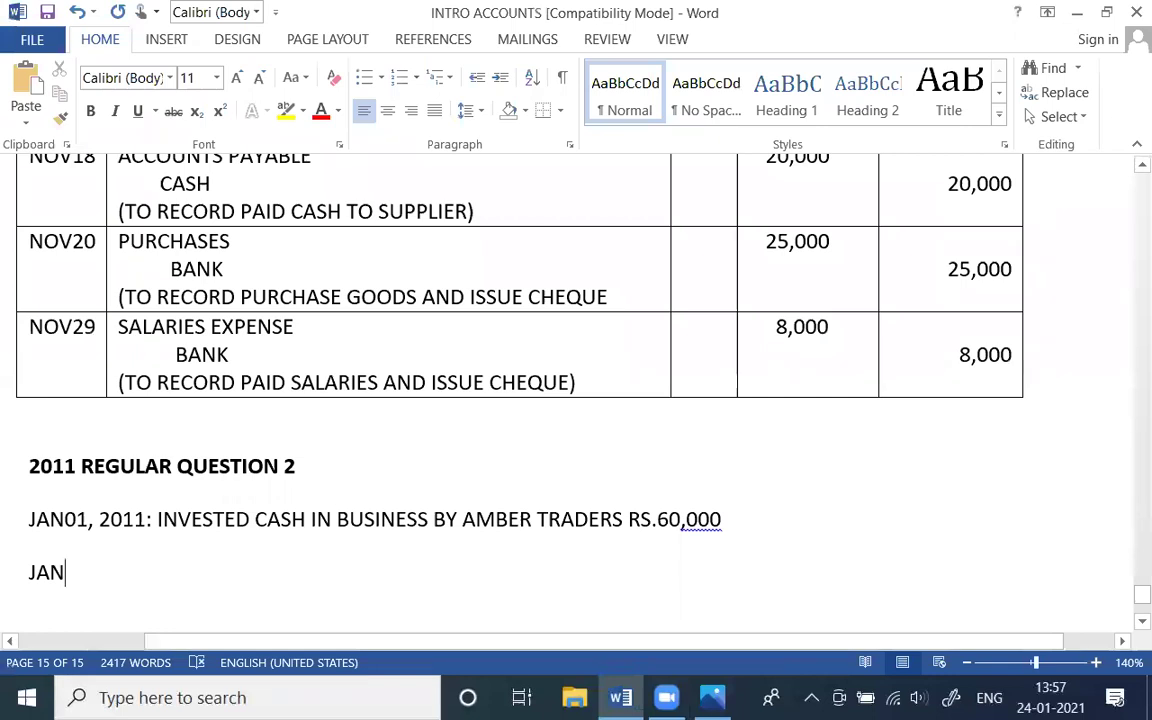
type("04, ")
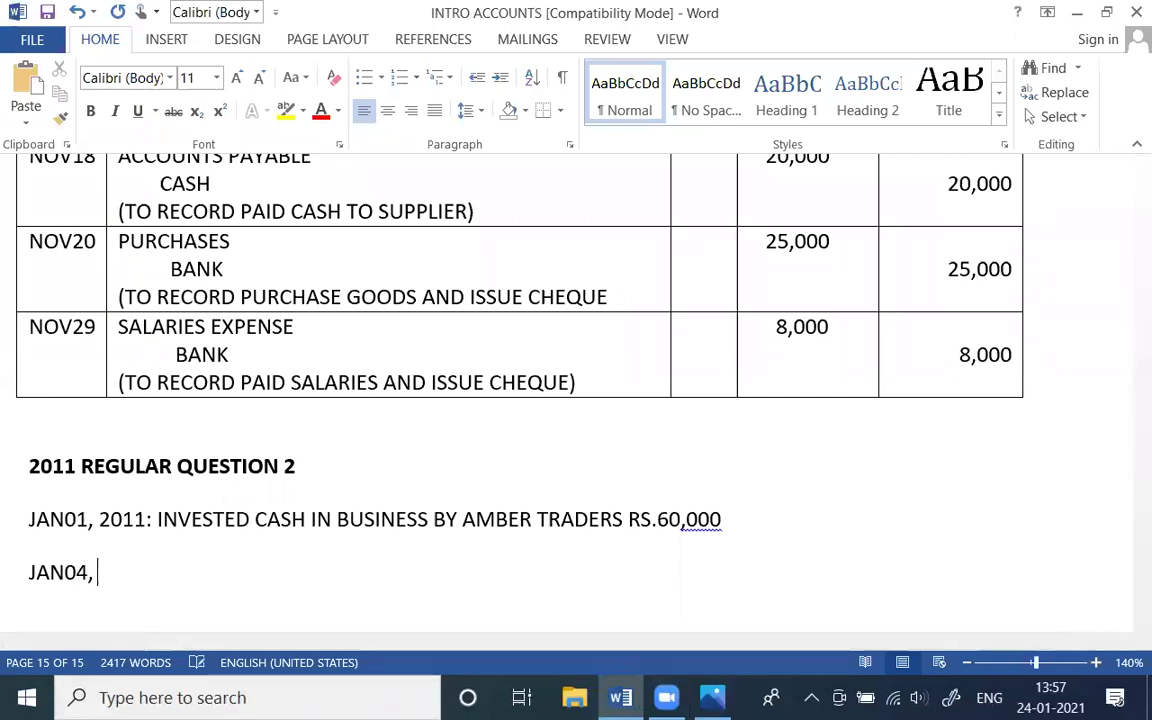
type("2011:")
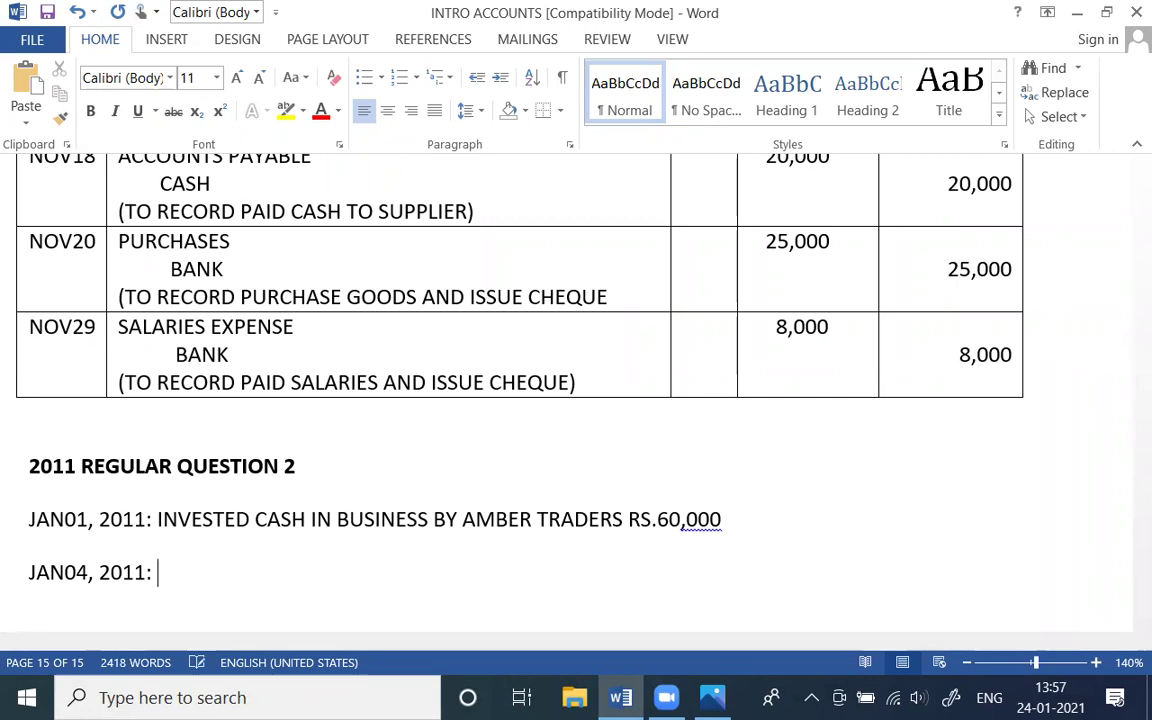
key("alt+Tab")
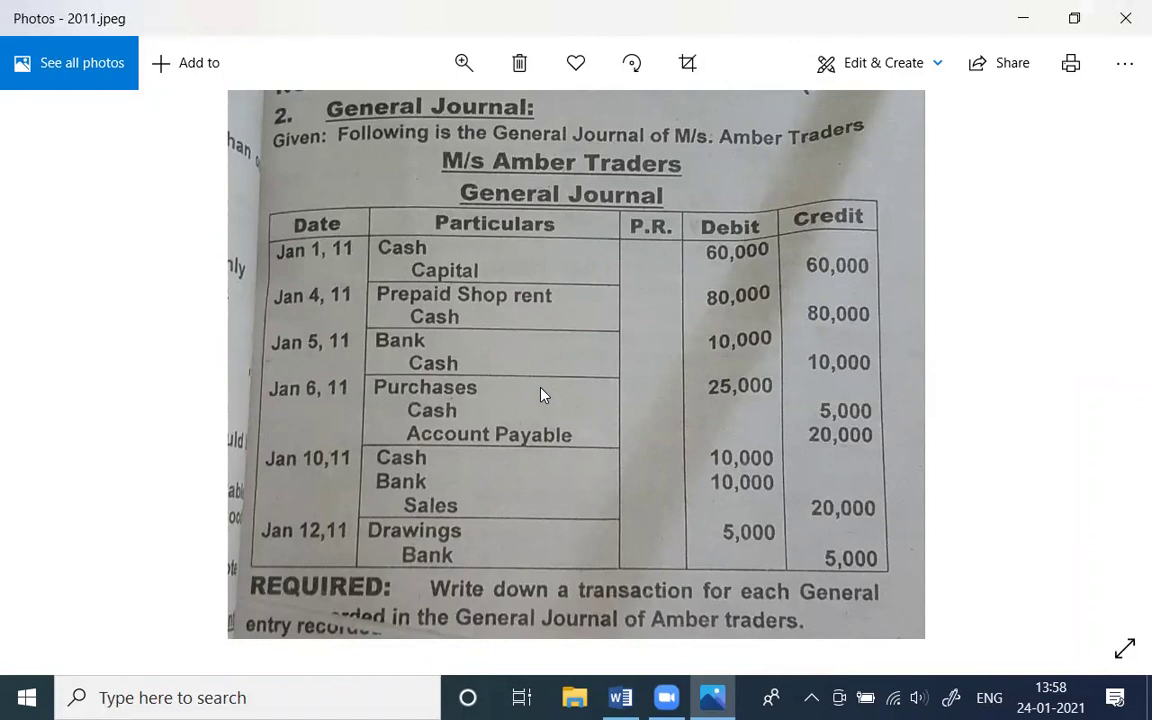
key("alt+Tab")
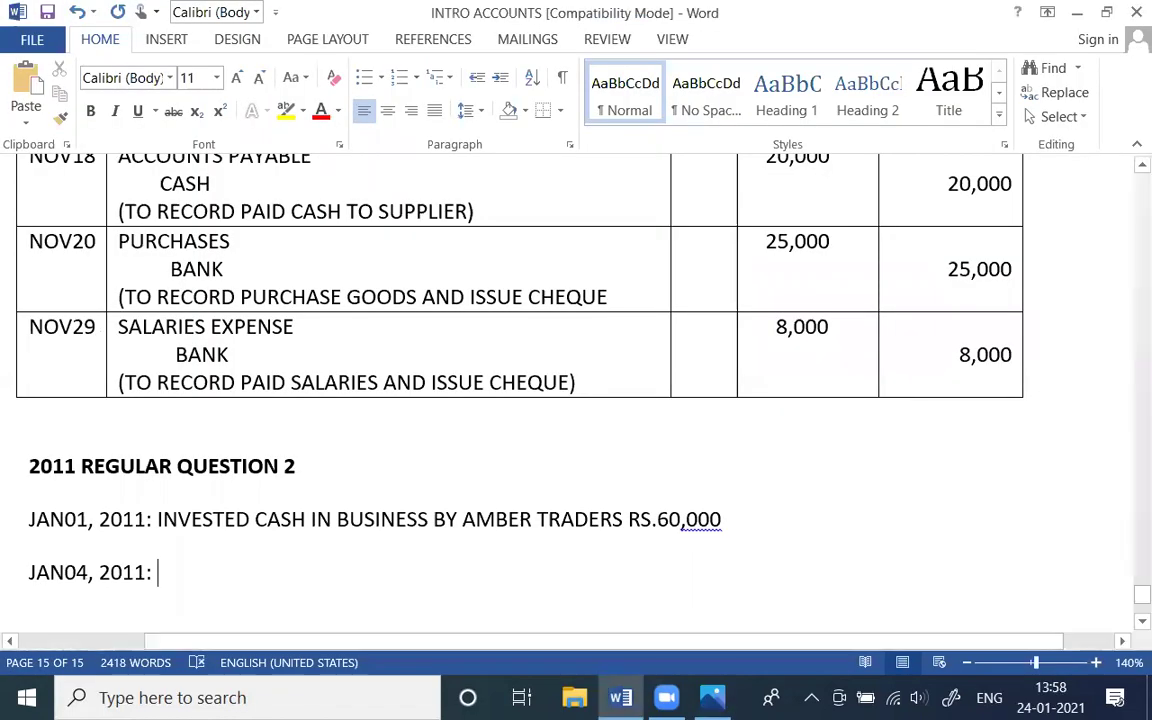
Step: Add 'PAID SHOP RENT IN ADVANCED RS.80,000', then begin the next line with JAN
type("PAID SHOP")
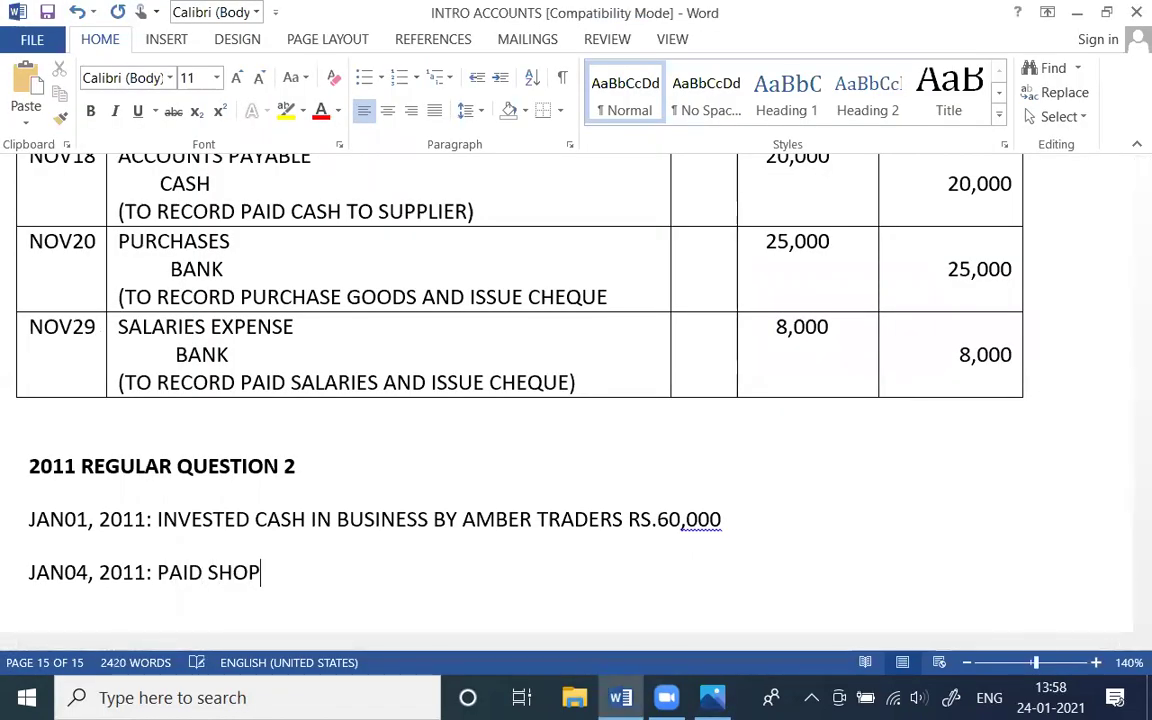
type(" RENT IN AD")
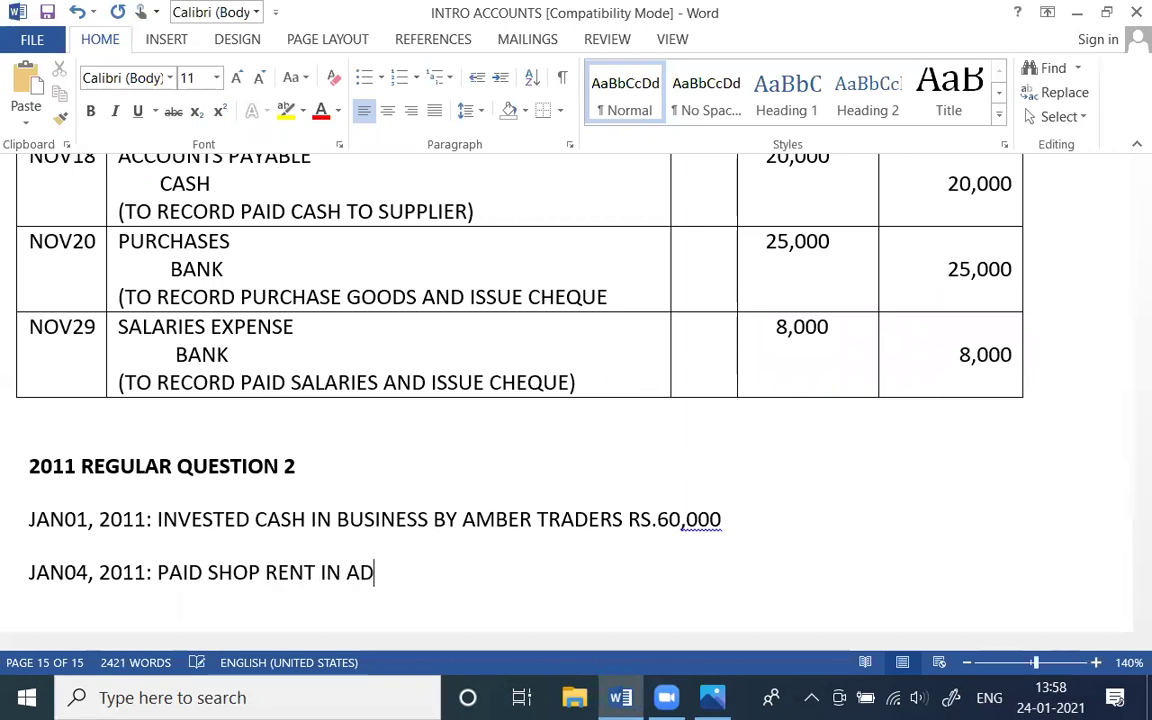
type("VANCED ")
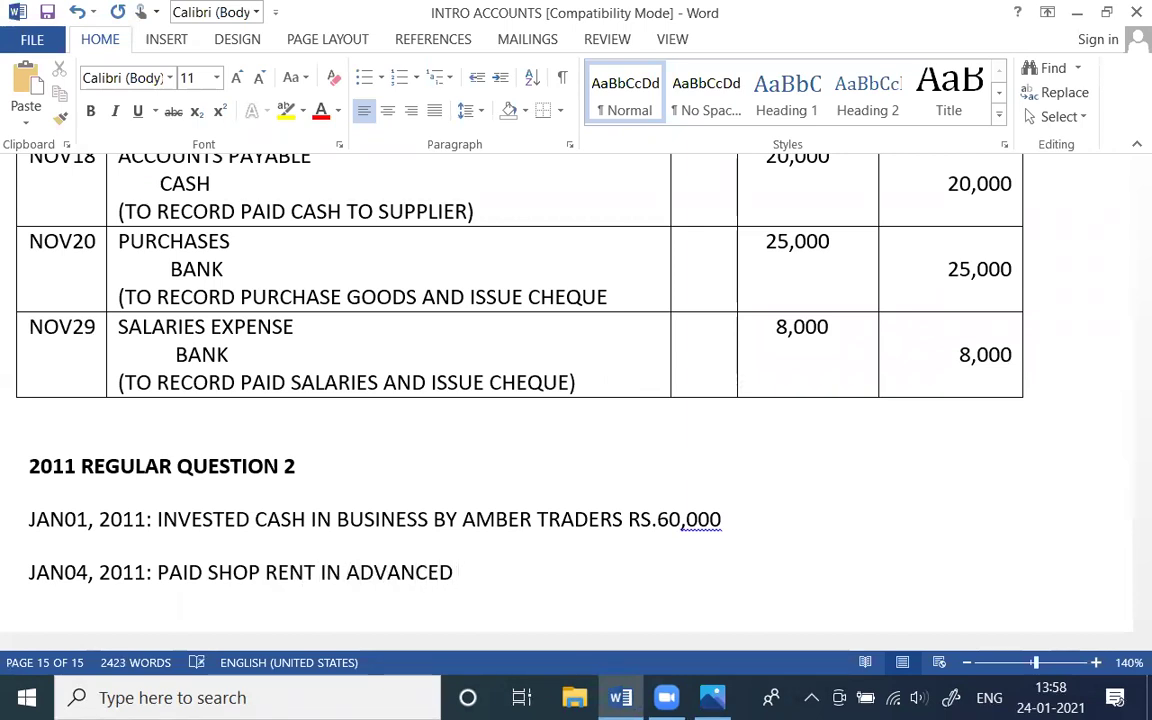
type("R.")
key("BackSpace")
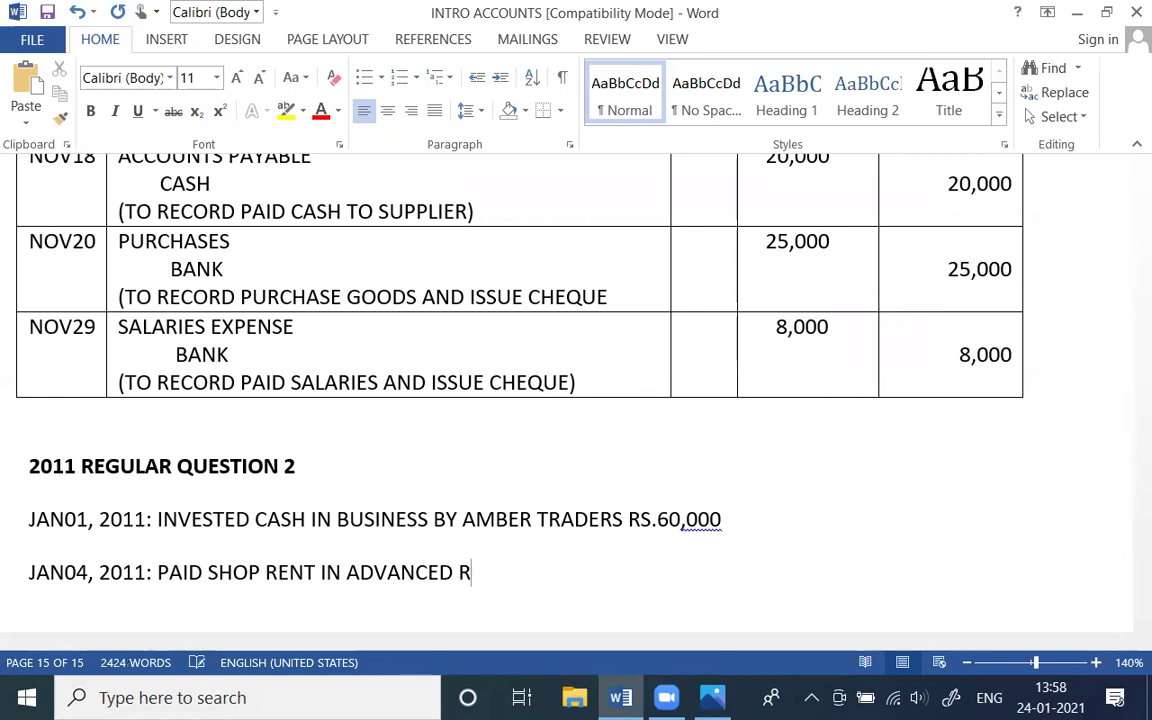
type("S.")
key("alt+Tab")
key("alt+Tab")
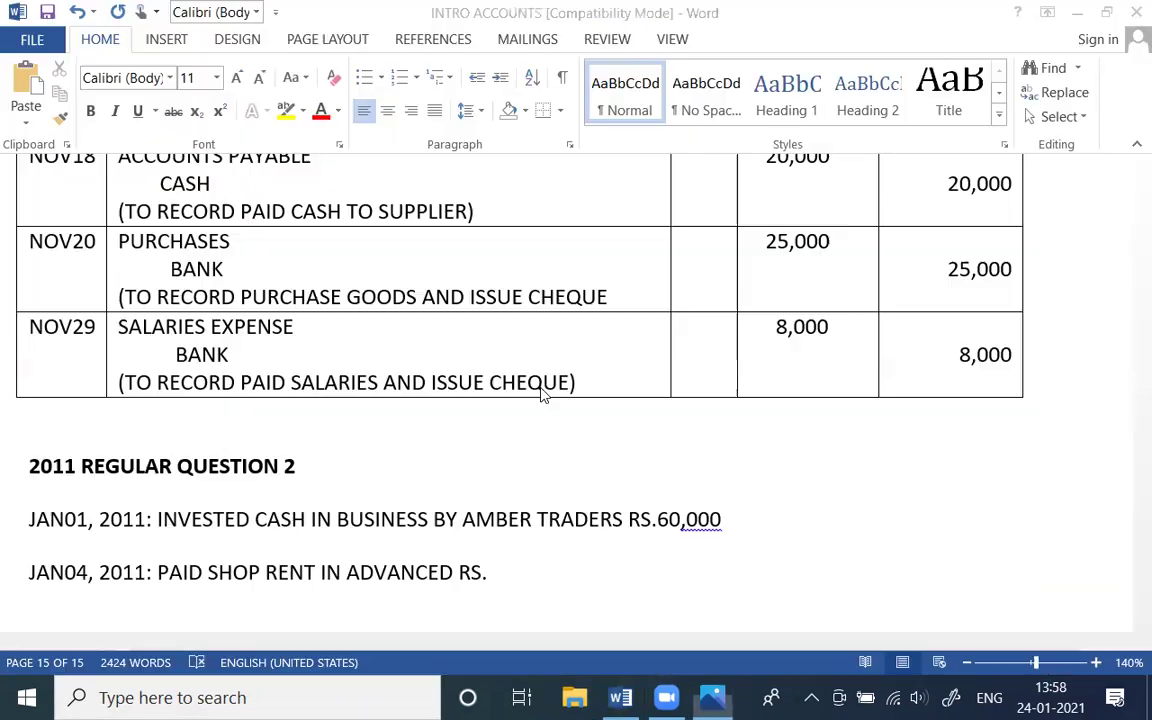
type("80,000")
key("Return")
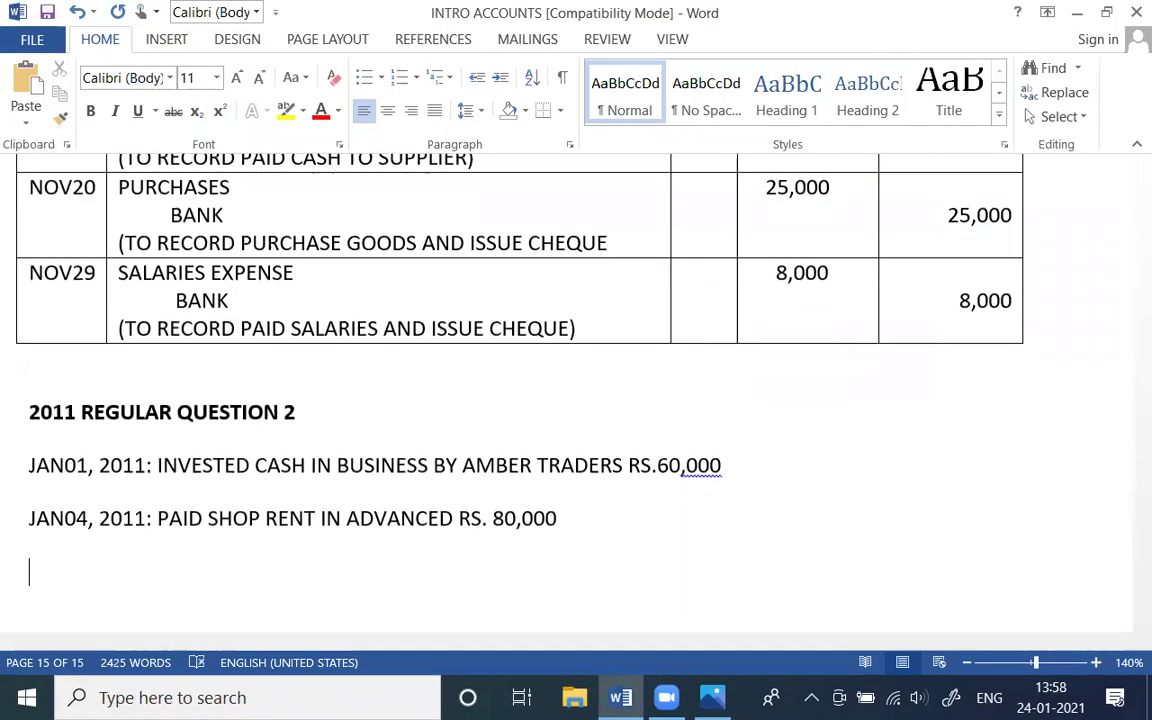
type("JAN")
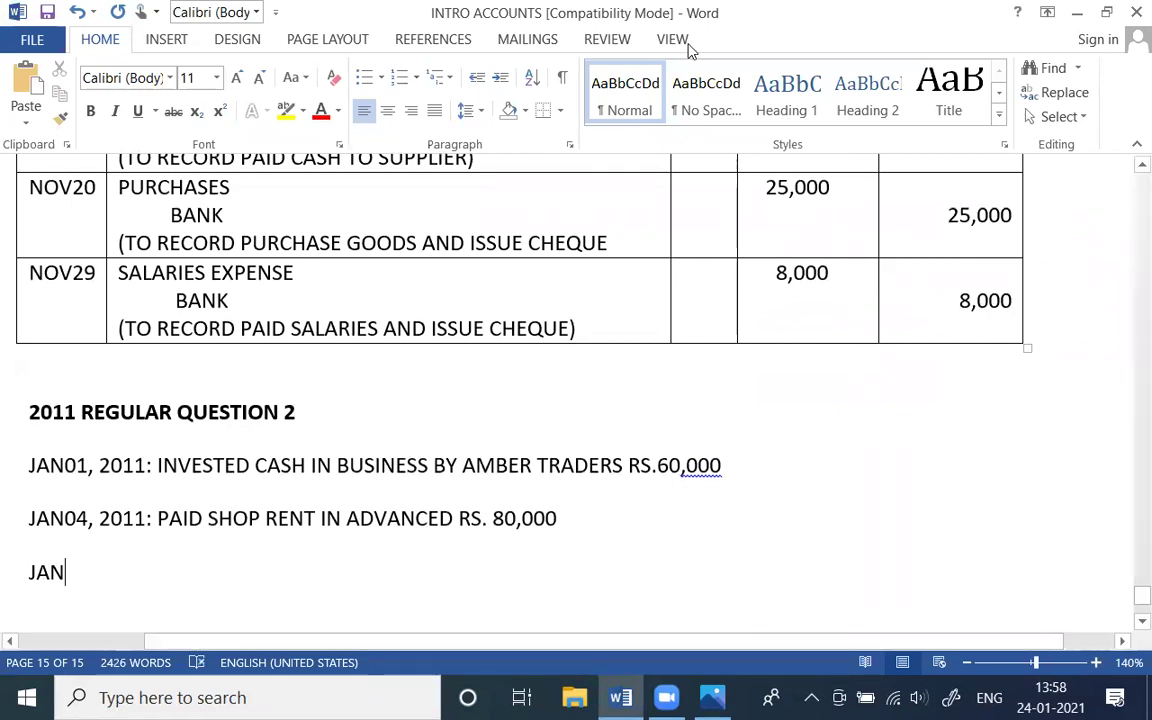
key("alt+Tab")
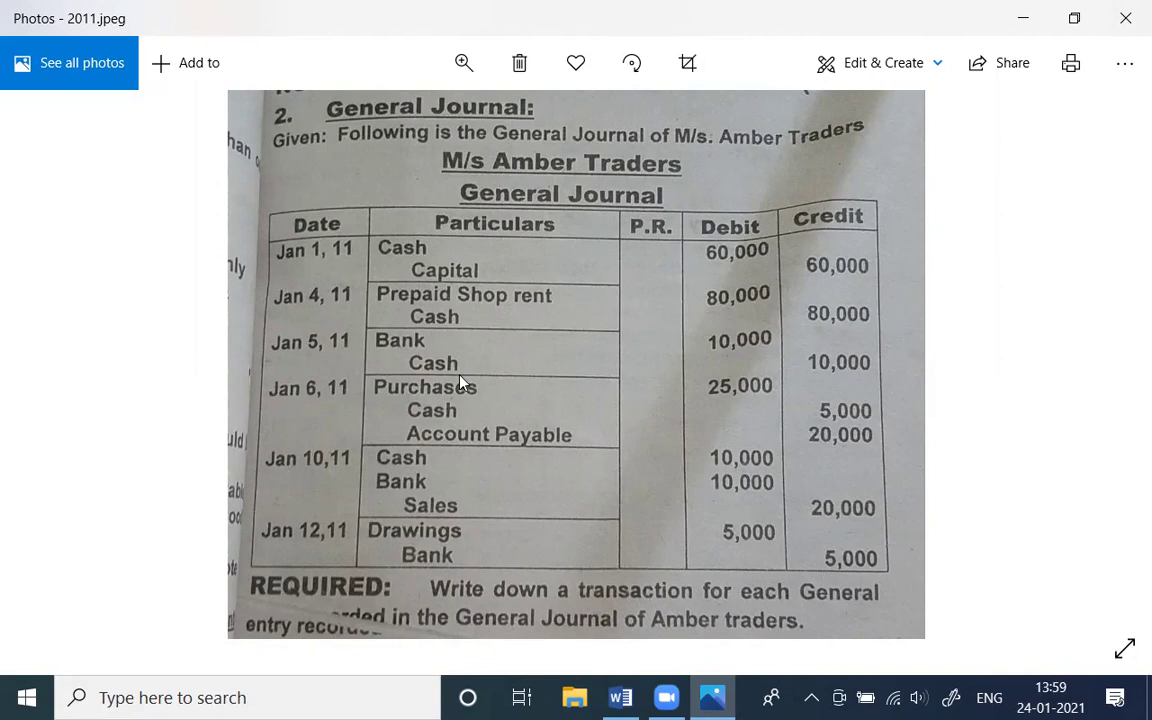
Step: Type 'DEPOSITED CASH INTO BANK RS. 10,000', with a space before the amount
key("alt+Tab")
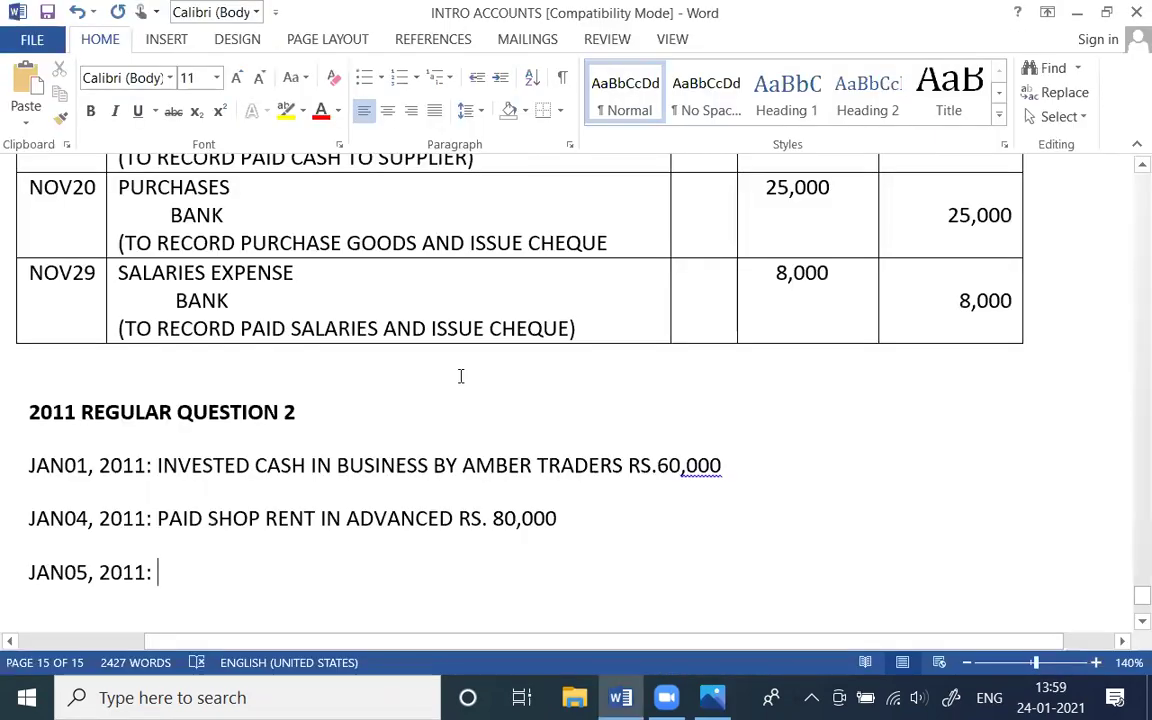
type("DEPOSIT")
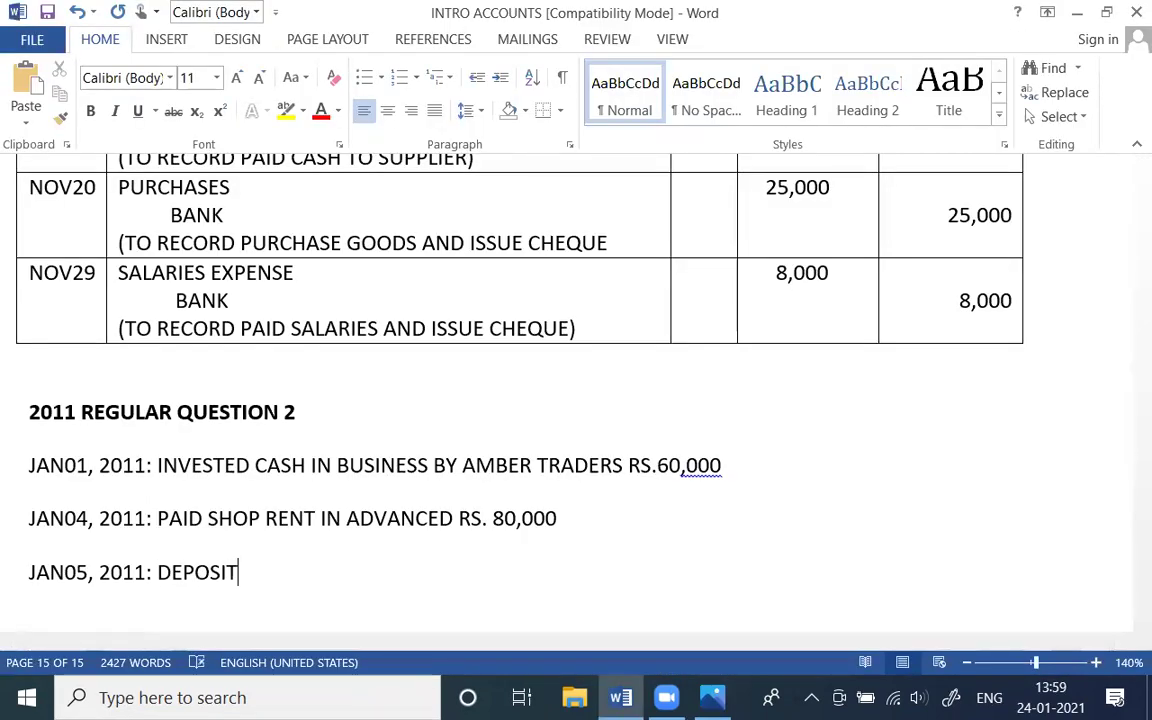
type("ED CASH INTO ")
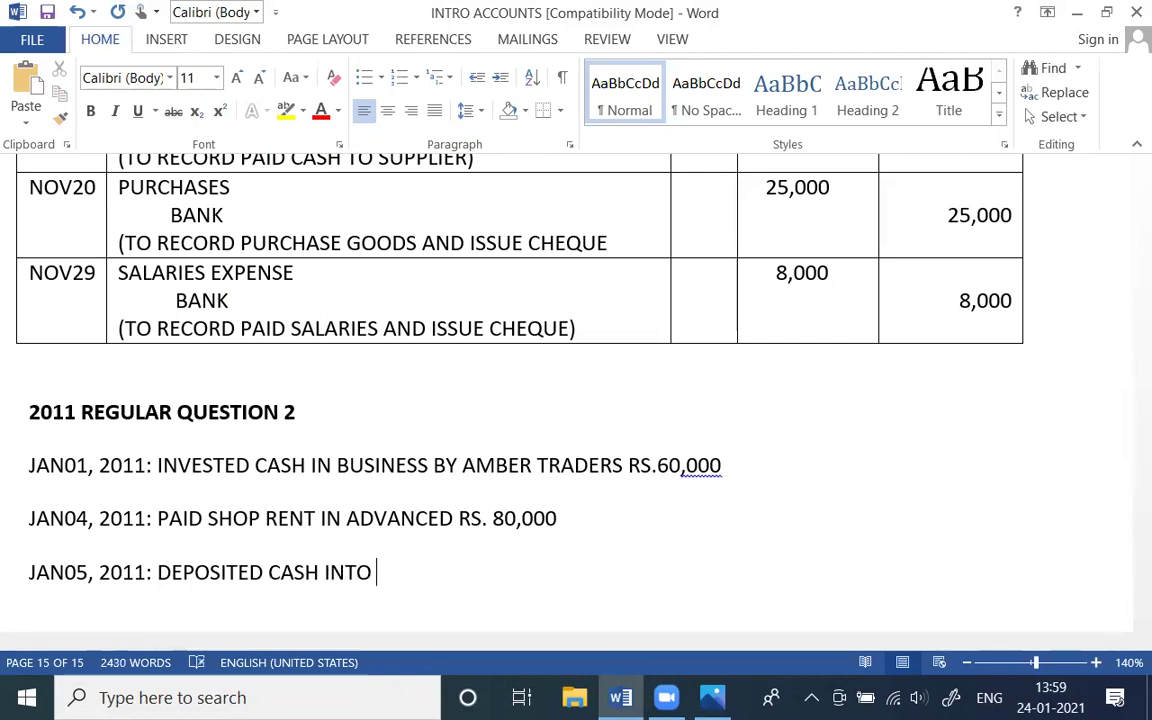
type("BANK RS.")
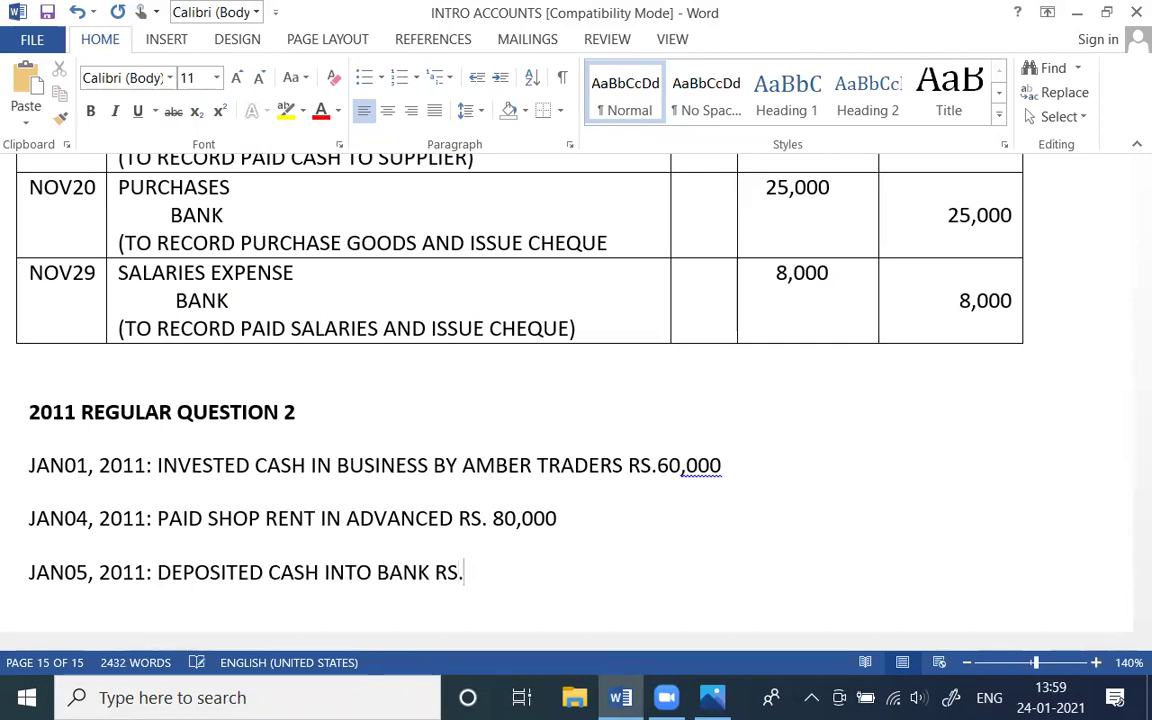
type("10,000")
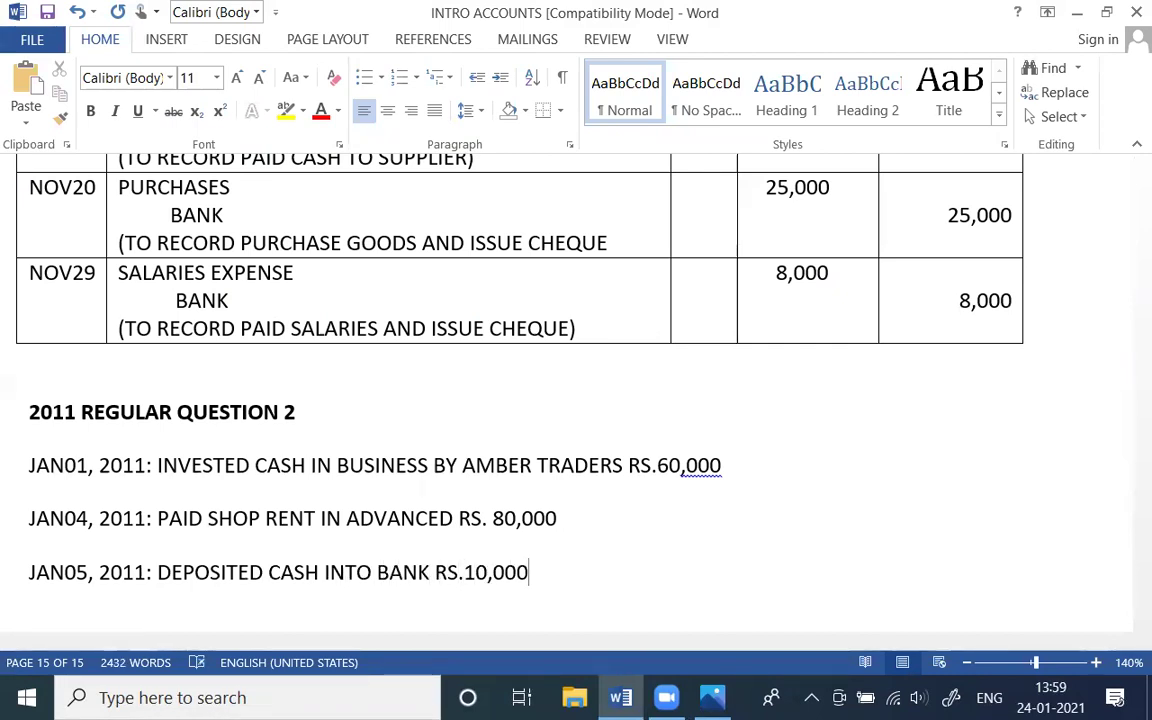
key("Left")
key("Left")
key("Left")
key("Left")
key("Left")
key("Left")
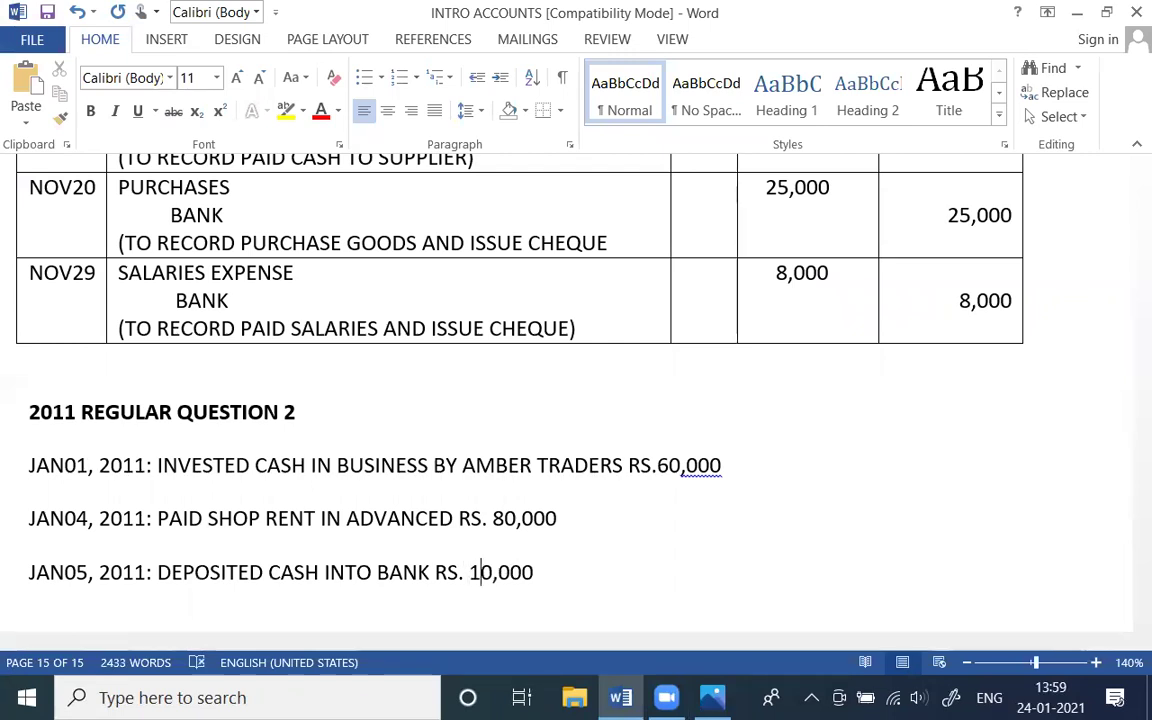
key("End")
Step: Select the Question 2 lines
key("Up")
key("Up")
key("Up")
key("Up")
key("Up")
key("Up")
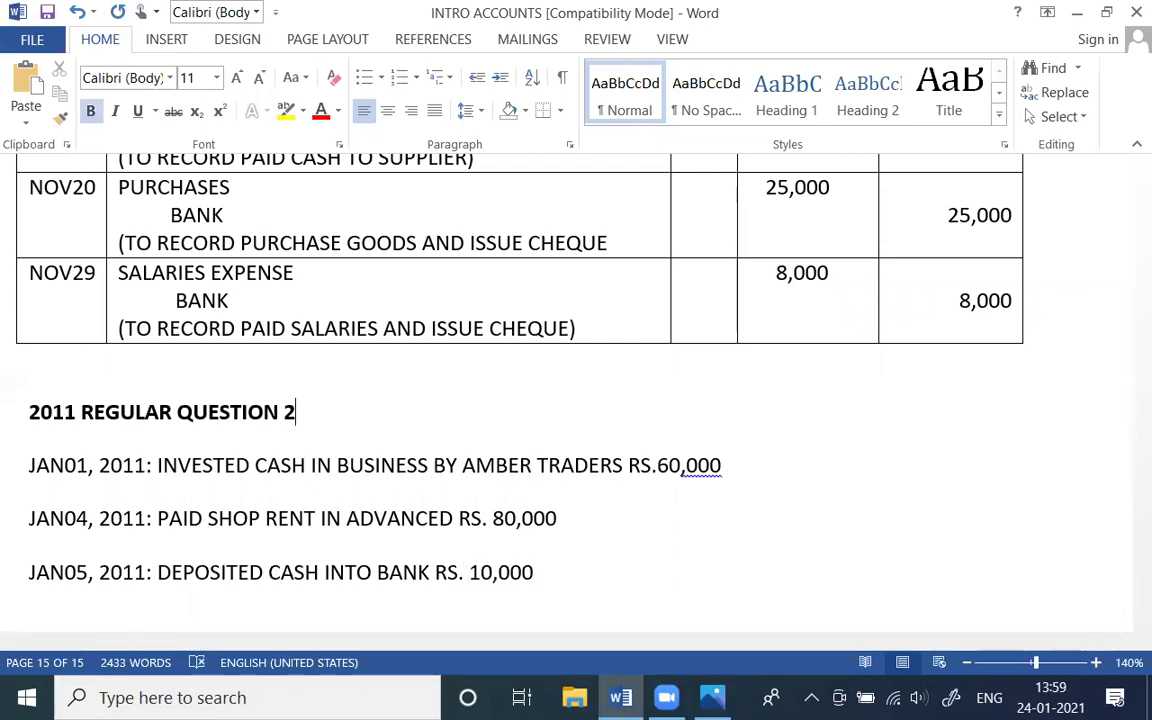
key("Home")
key("shift+Down")
key("shift+Down")
key("shift+Down")
key("shift+Down")
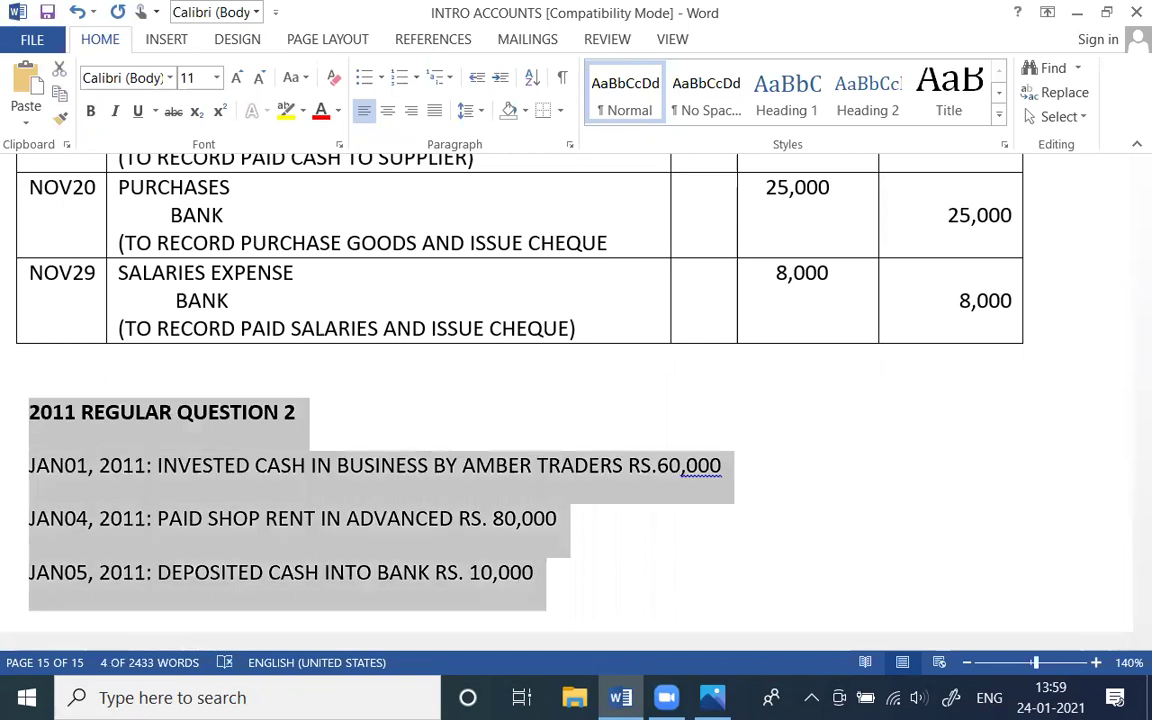
Step: Remove the space after each paragraph in the Question 2 lines
left_click(476, 117)
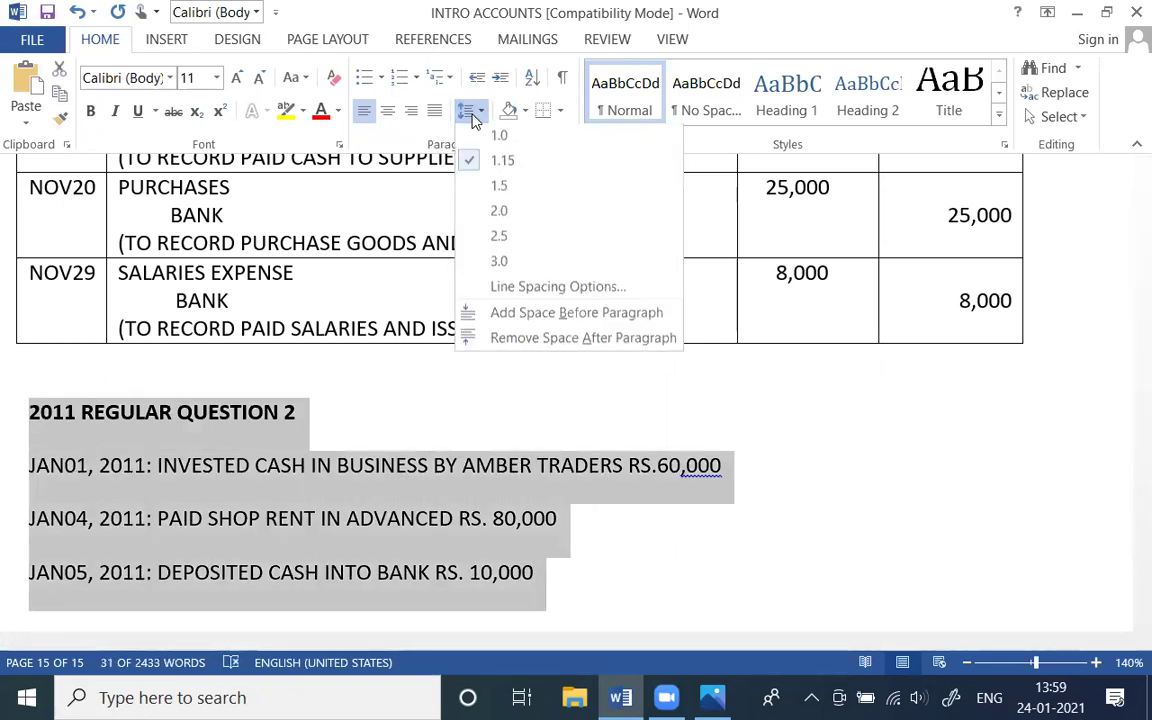
left_click(503, 342)
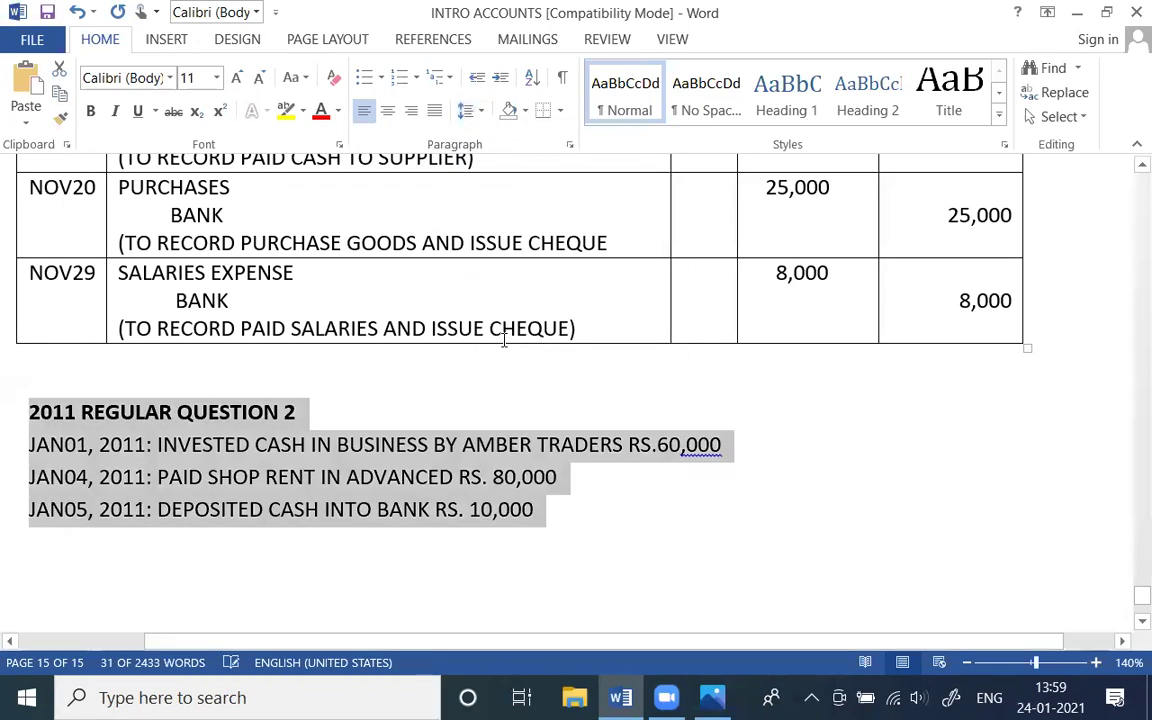
left_click(543, 560)
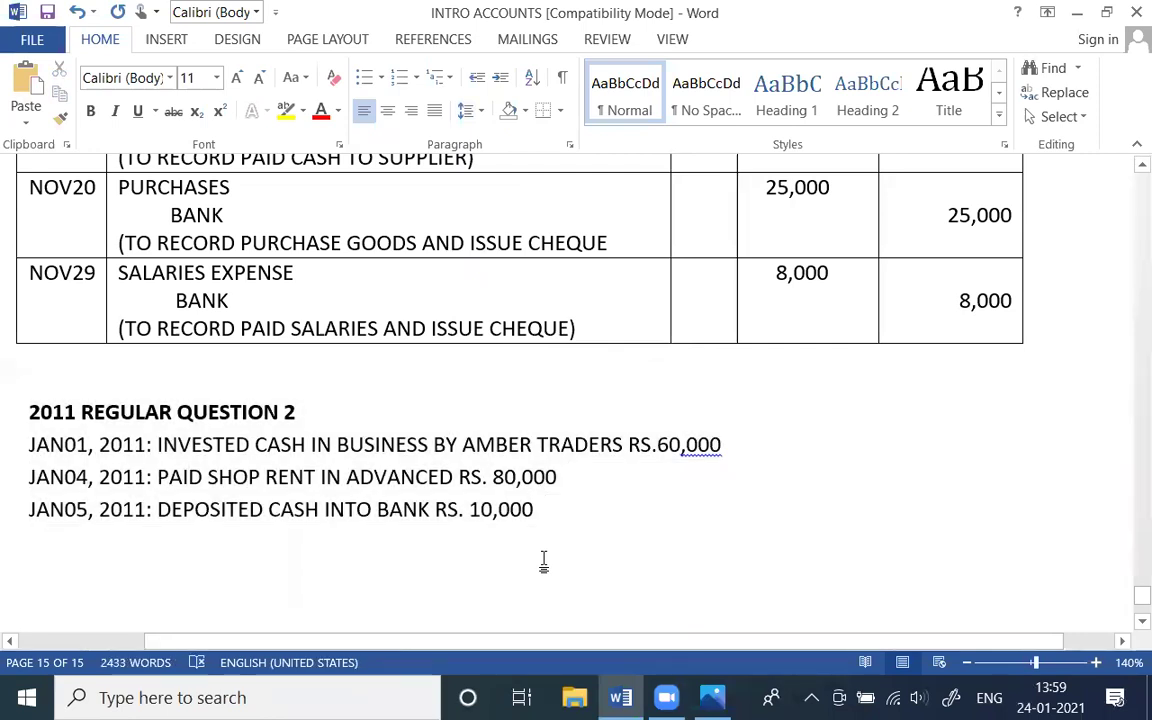
Step: Begin a fourth line with JAN and bring up the textbook photo
key("Return")
type("JAN")
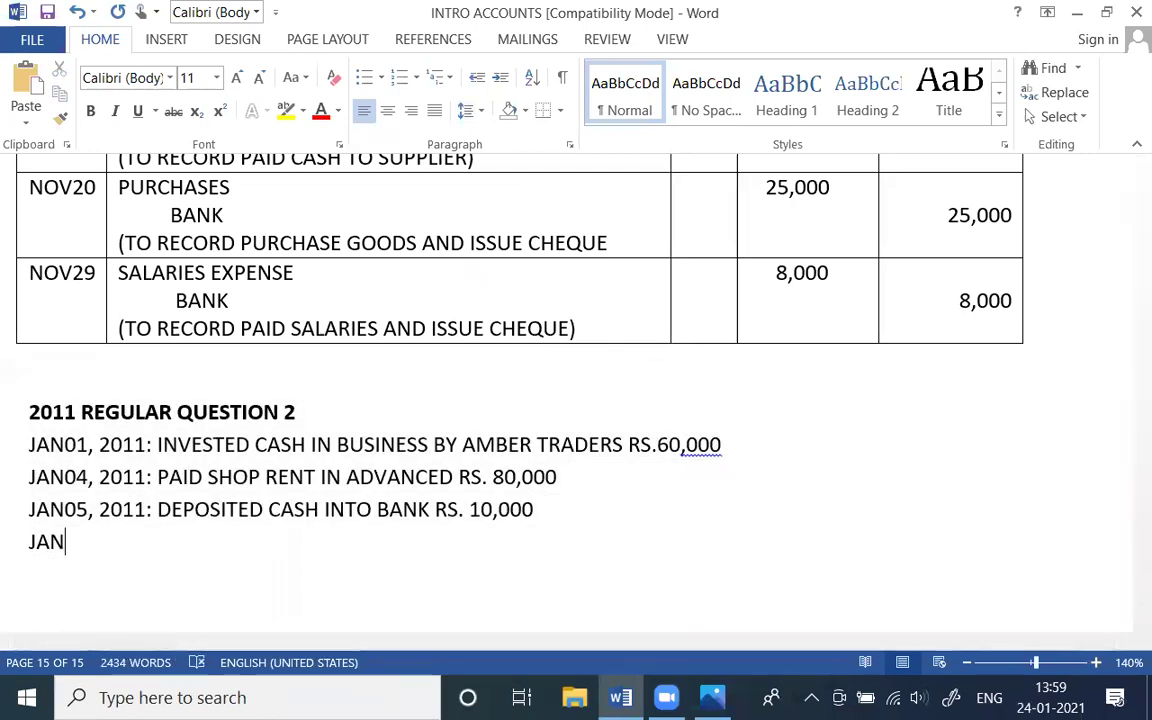
key("alt+Tab")
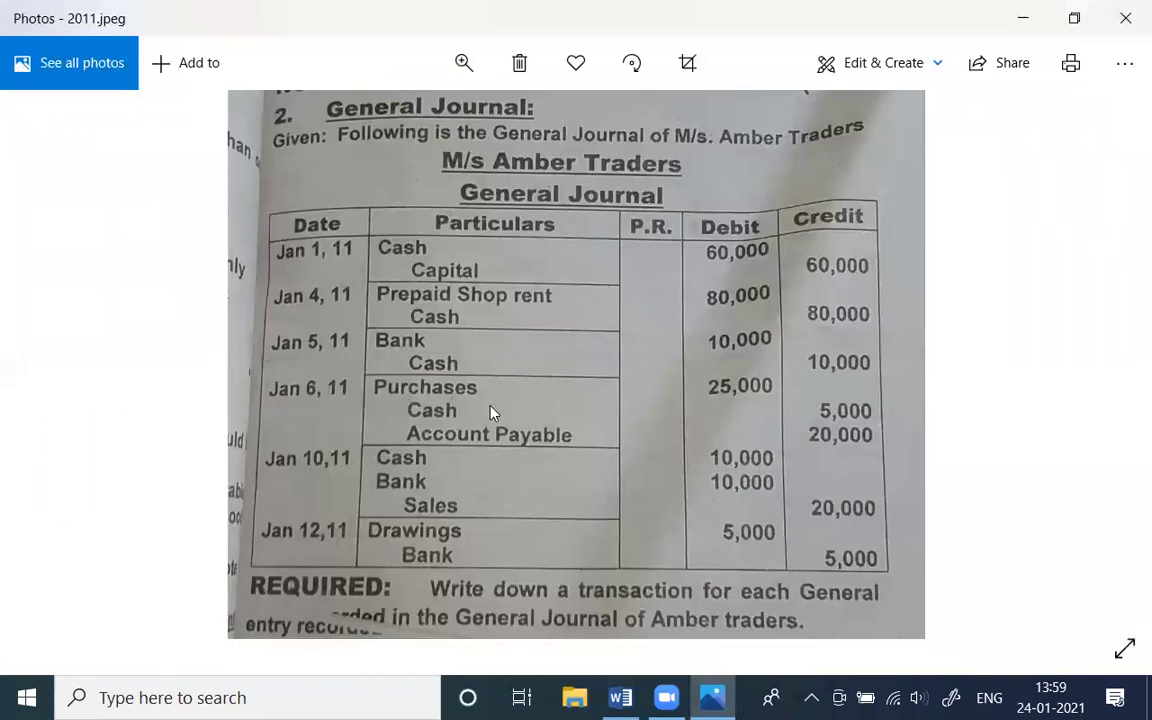
Step: Type 'JAN06, 2011: PURCHASE MERCHANDISE FOR CASH RS.5,000 AND ON ACCOUNT RS.20,000' and start a new line
key("alt+Tab")
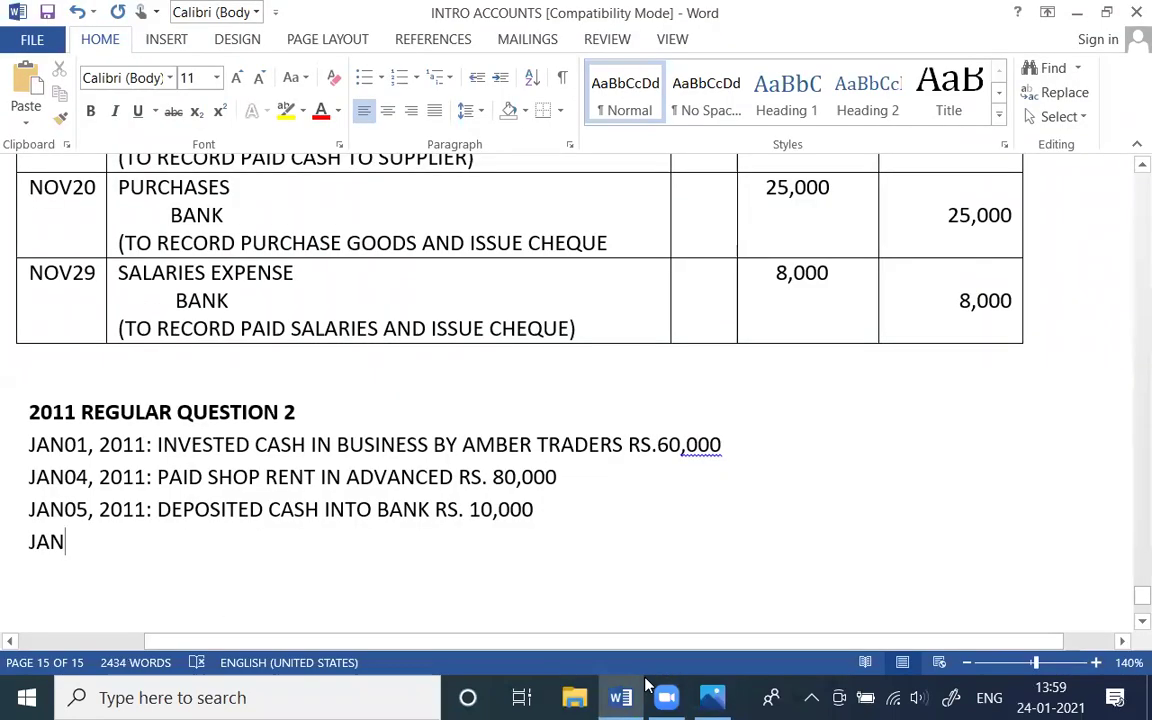
type("06")
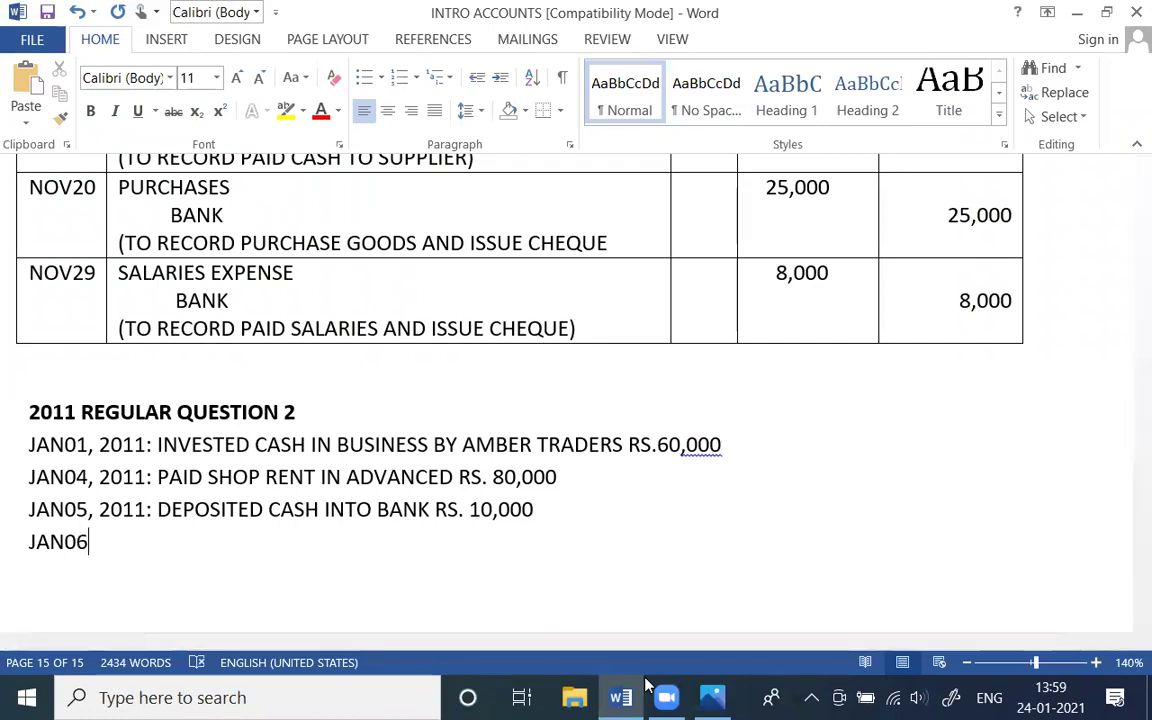
type(", 2011: ")
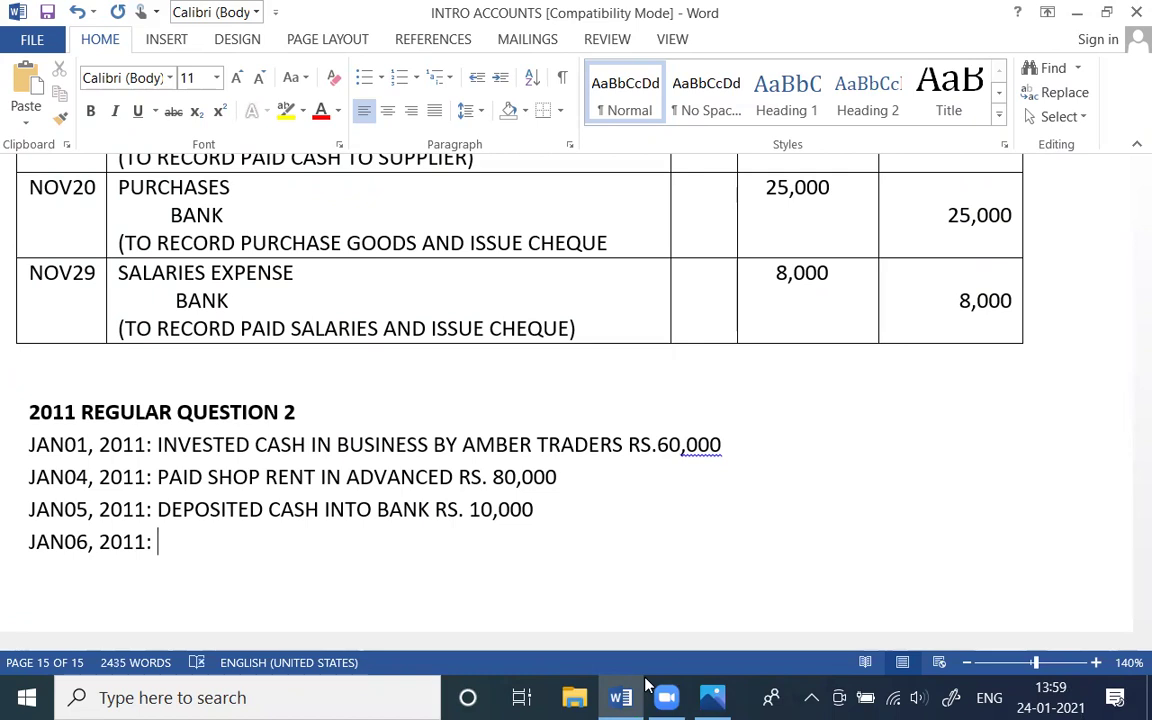
type("PURCHASE")
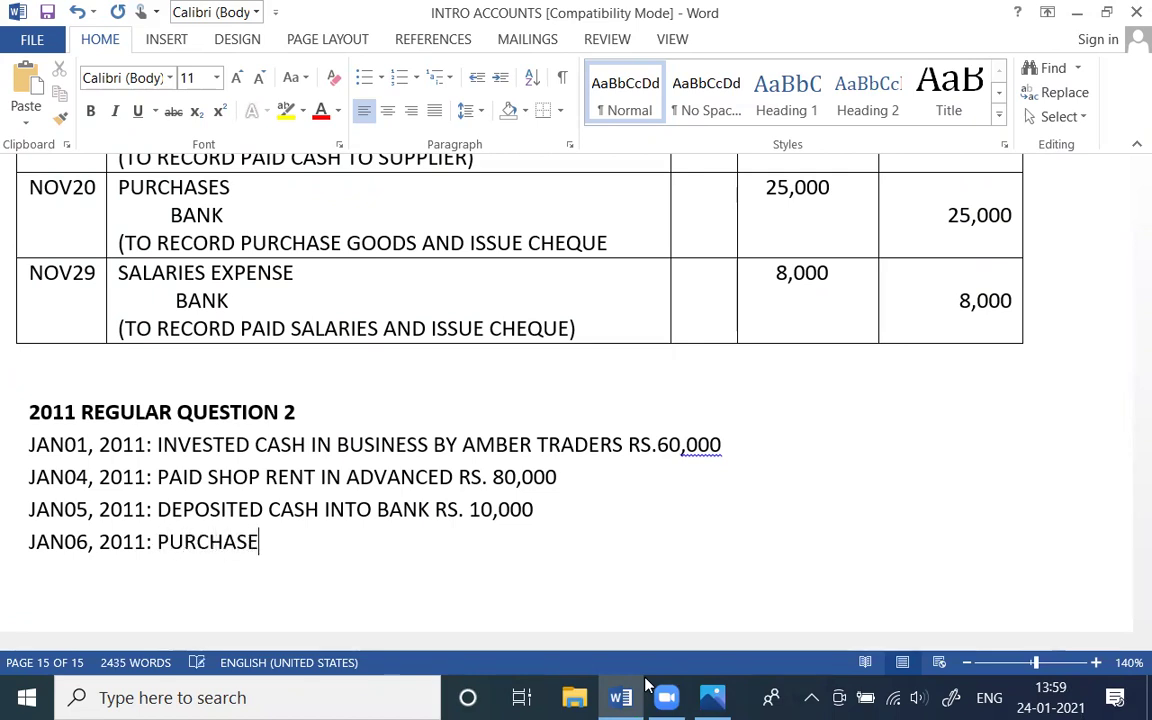
type(" MERCHANDISE ")
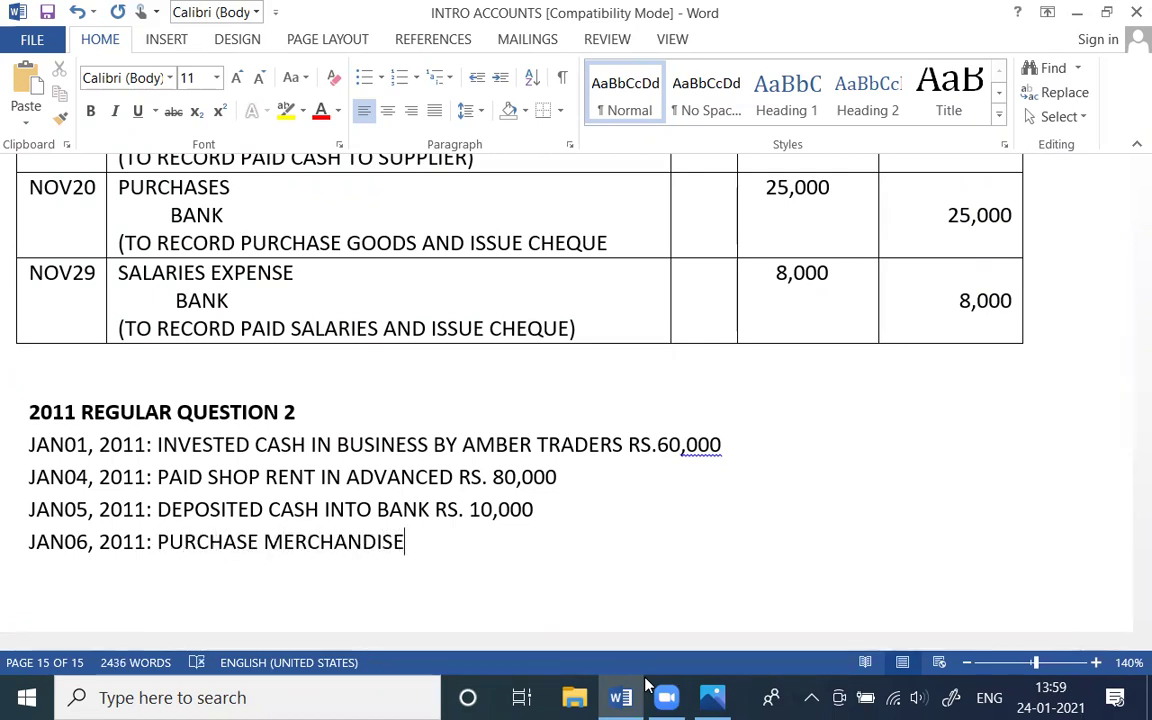
type("FOR ")
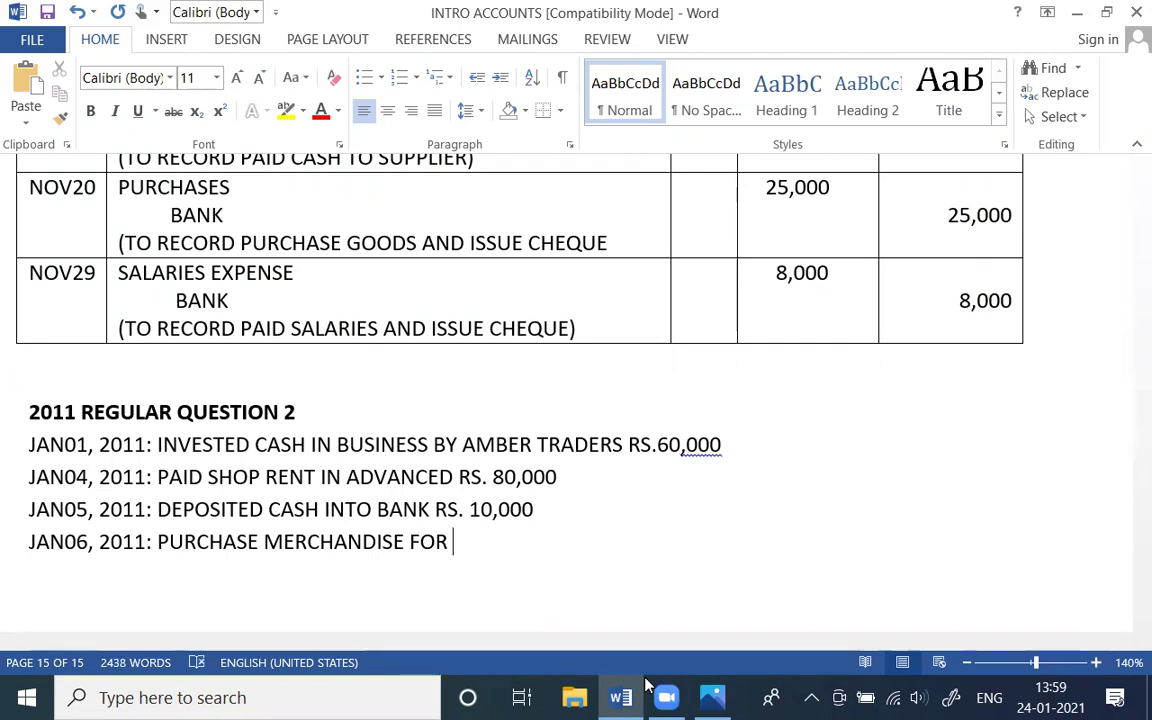
type("CASH")
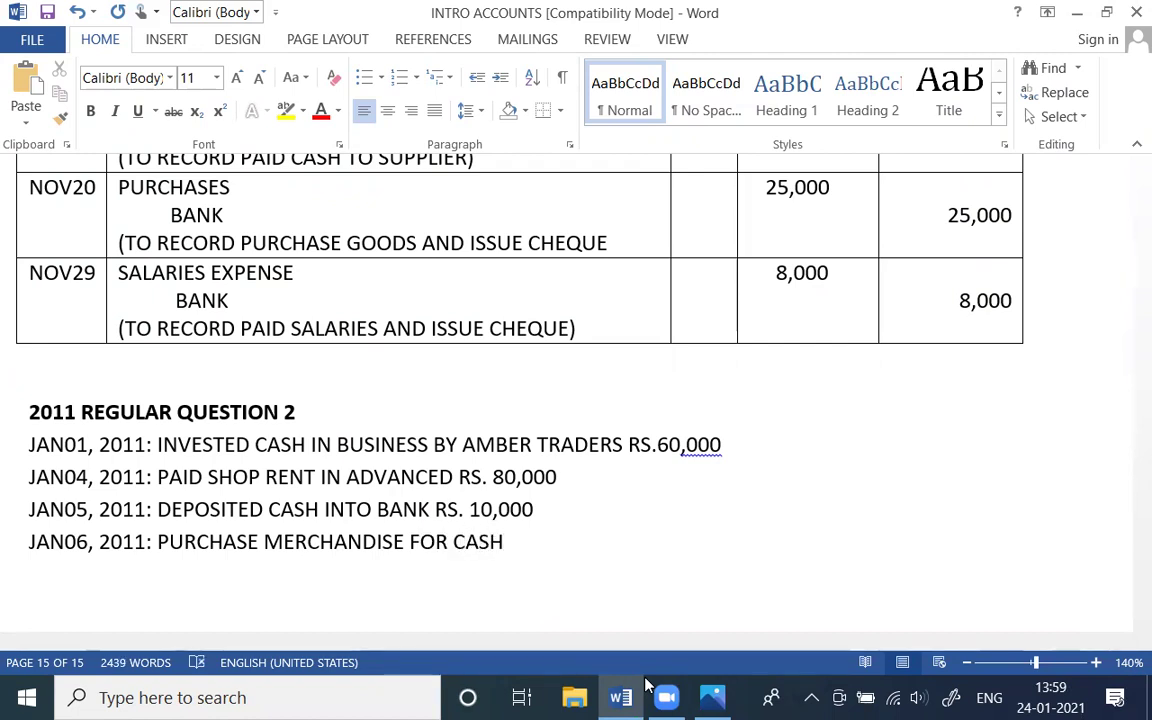
type(" RS.")
key("alt+Tab")
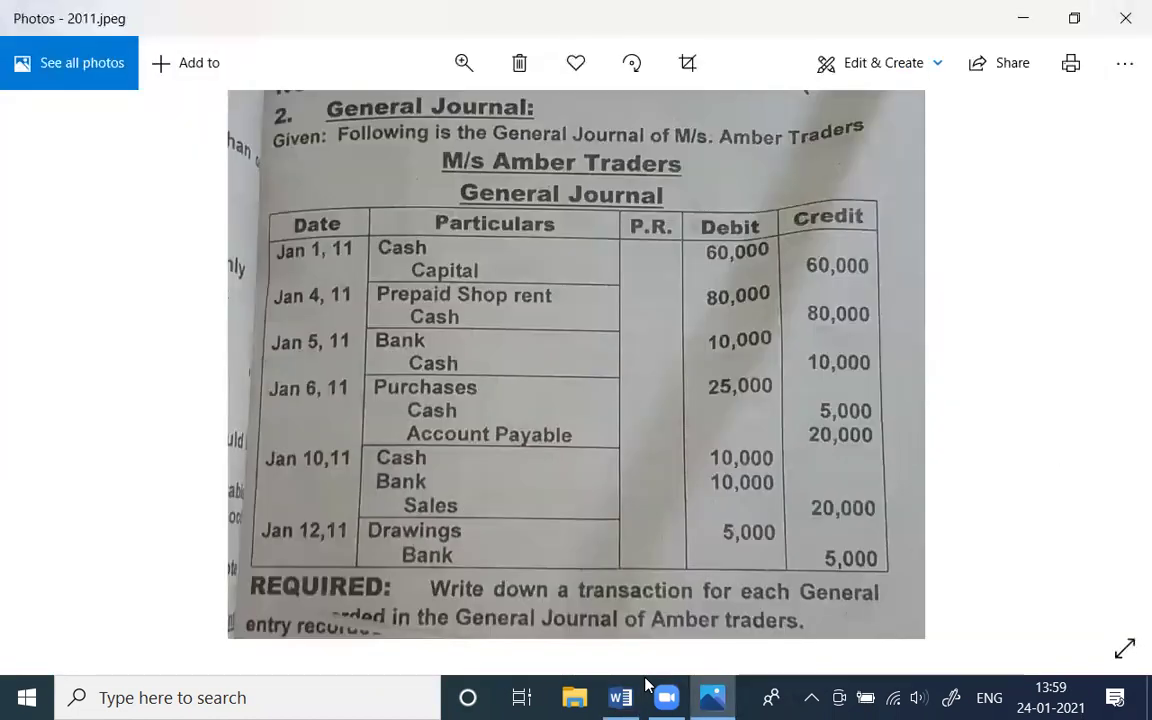
key("alt+Tab")
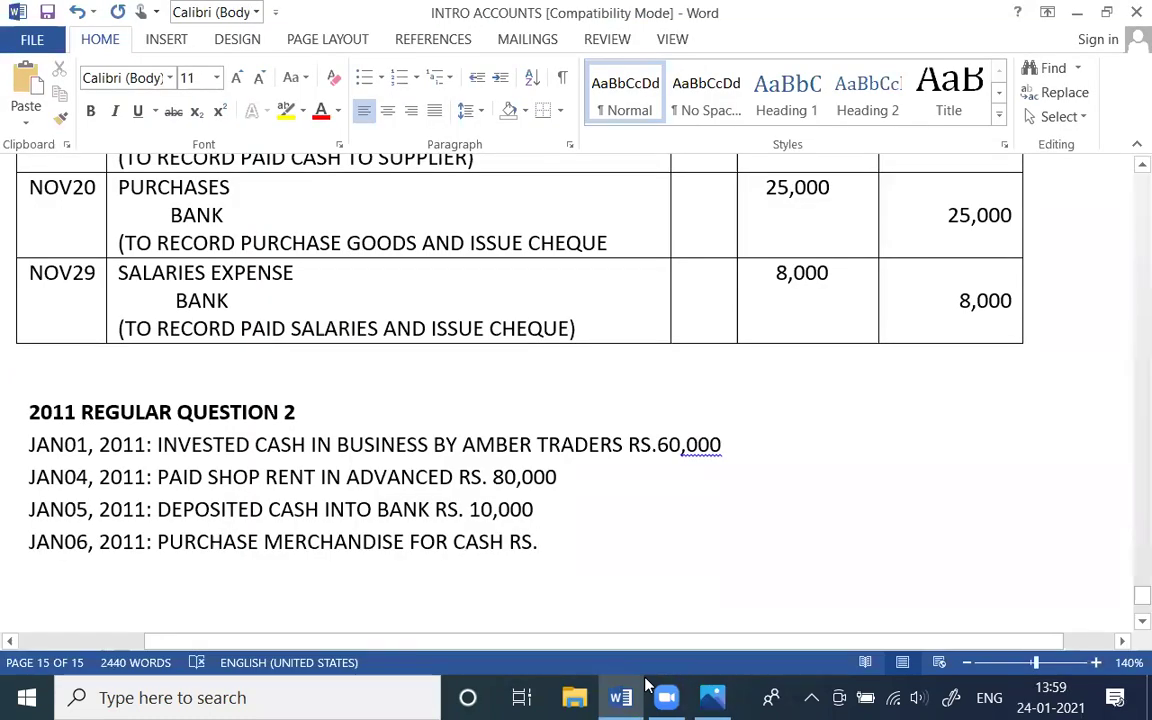
type("5,000 AND ON")
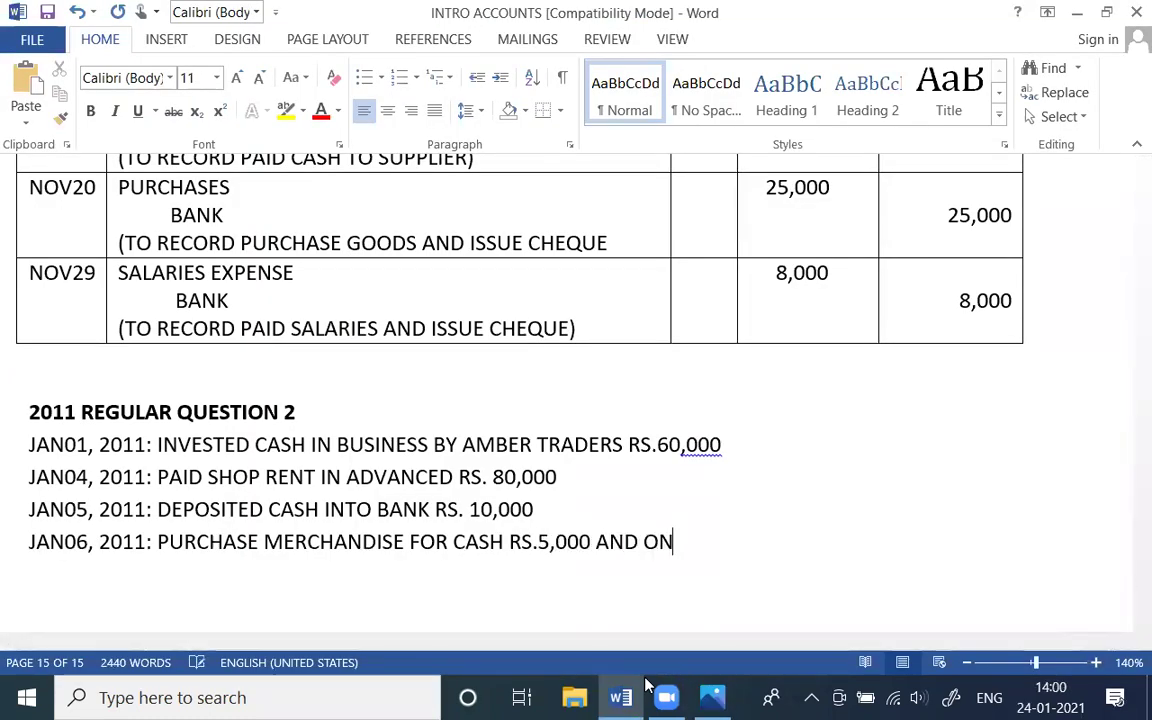
type(" ACCOUNT R")
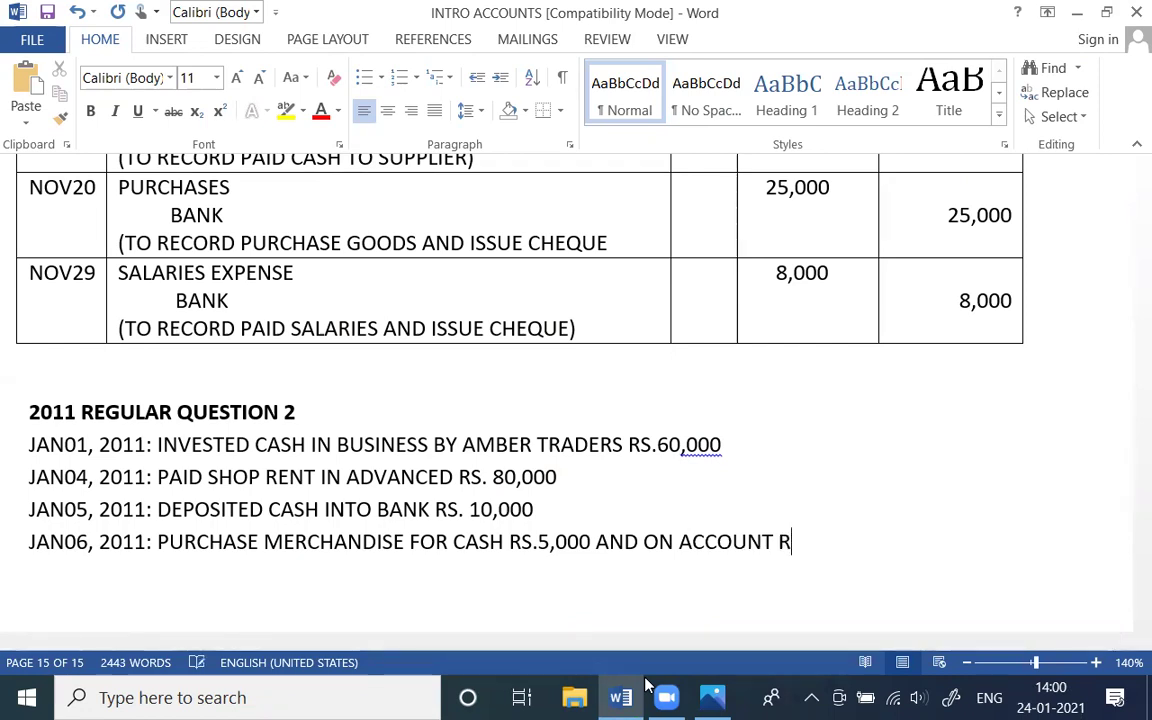
type("S.")
key("alt+Tab")
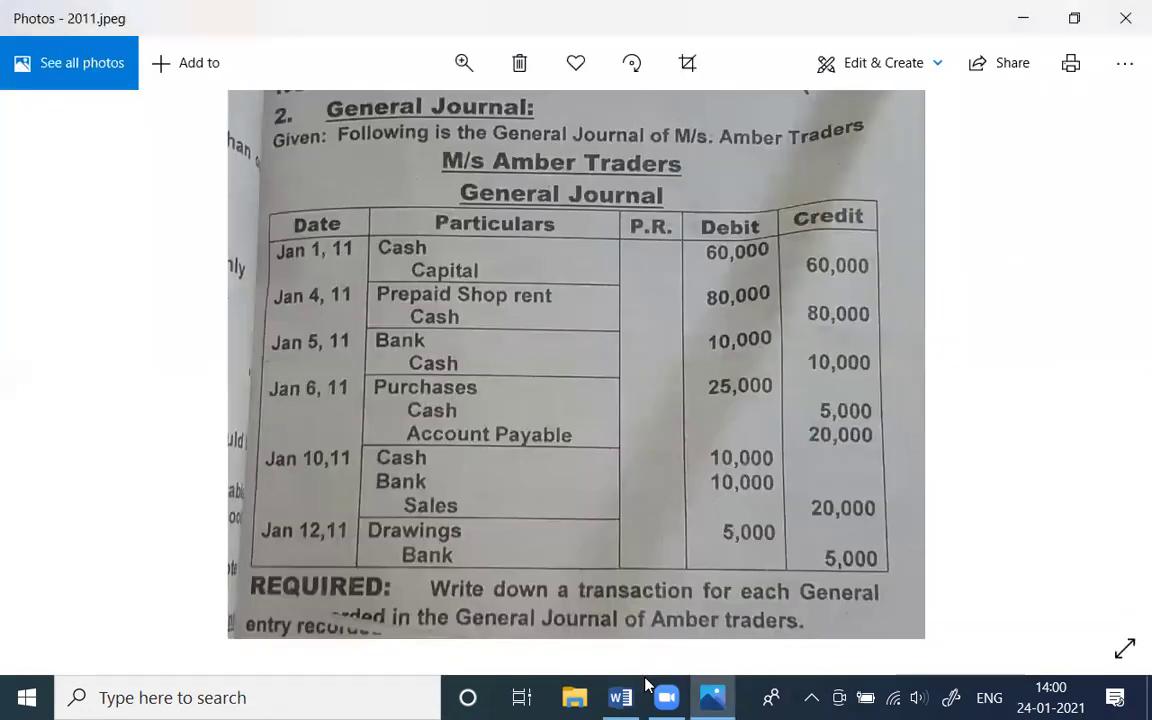
key("alt+Tab")
type("20,000")
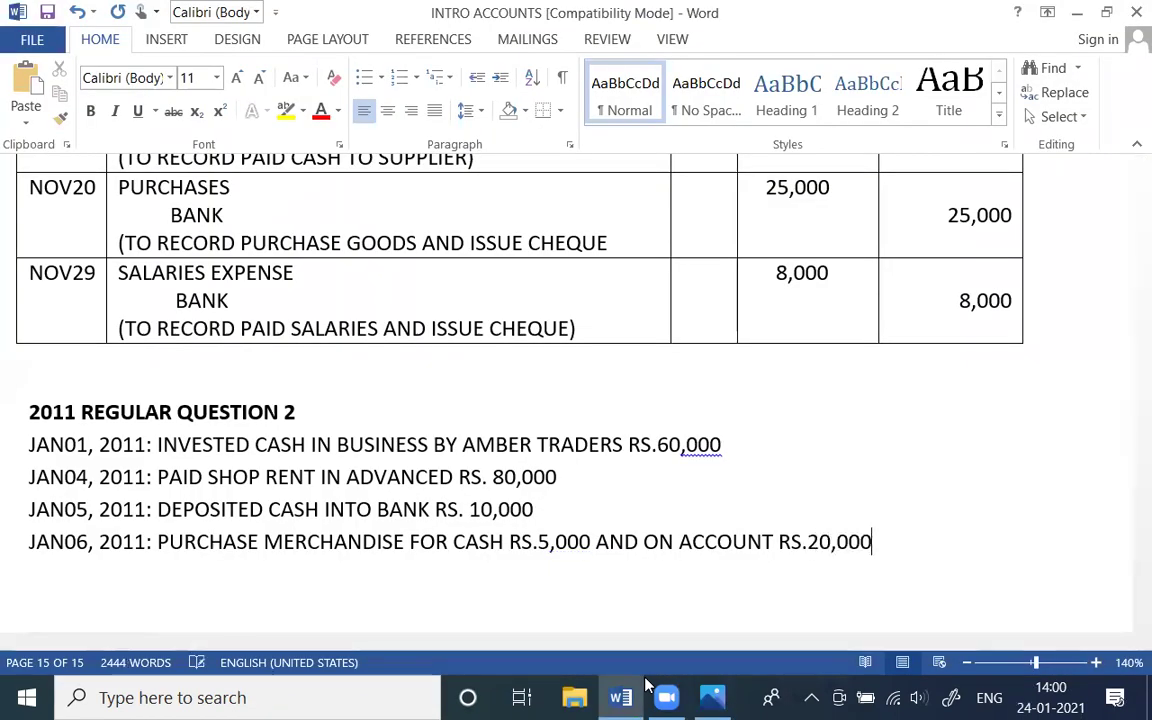
key("Return")
key("alt+Tab")
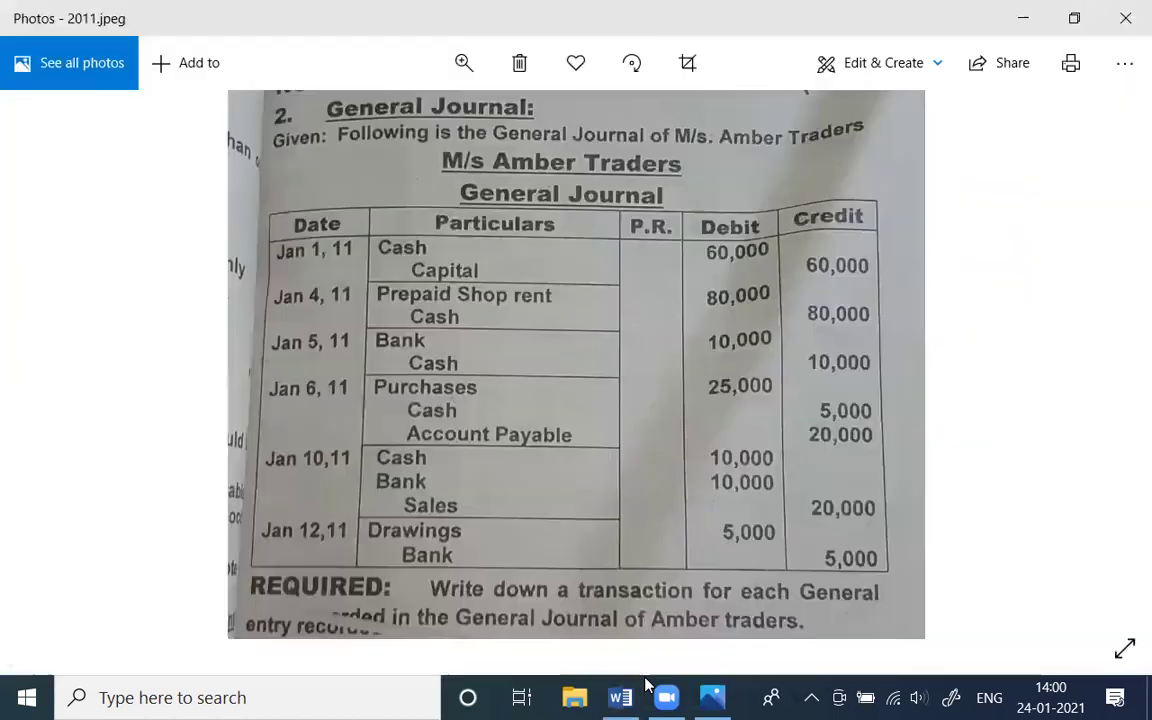
key("alt+Tab")
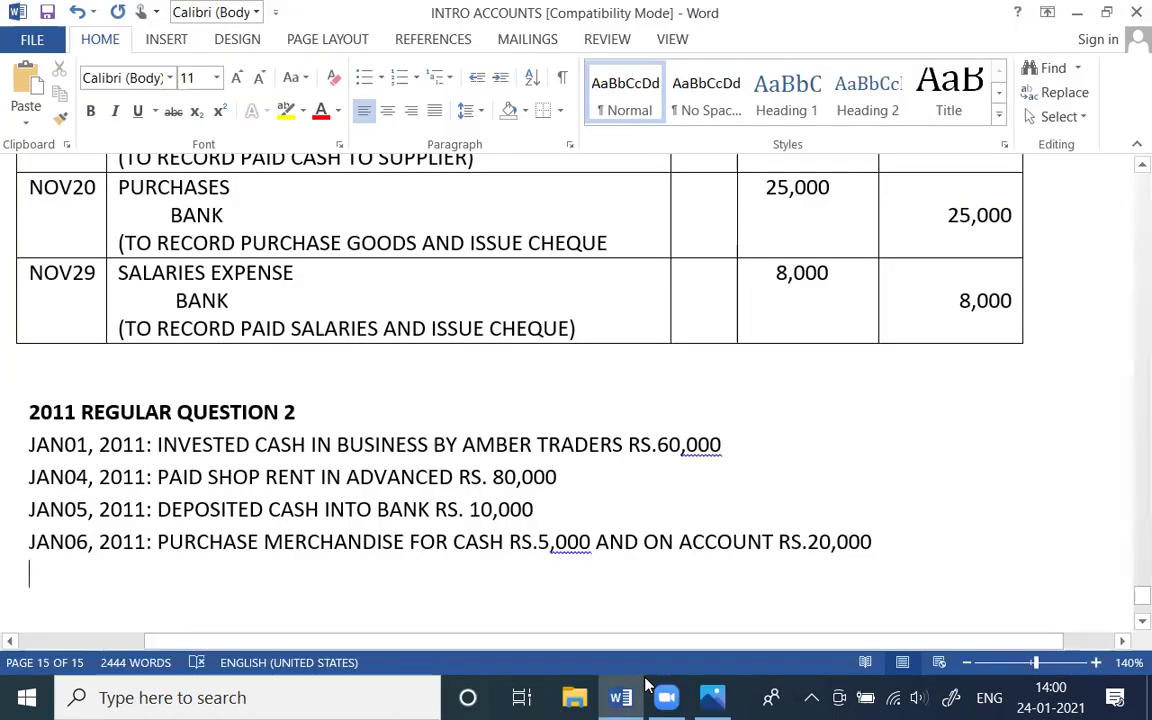
Step: Begin the fifth line with 'JAN10, 2011: SOLD MERCHANDISE FOR RS.'
type("JAN10")
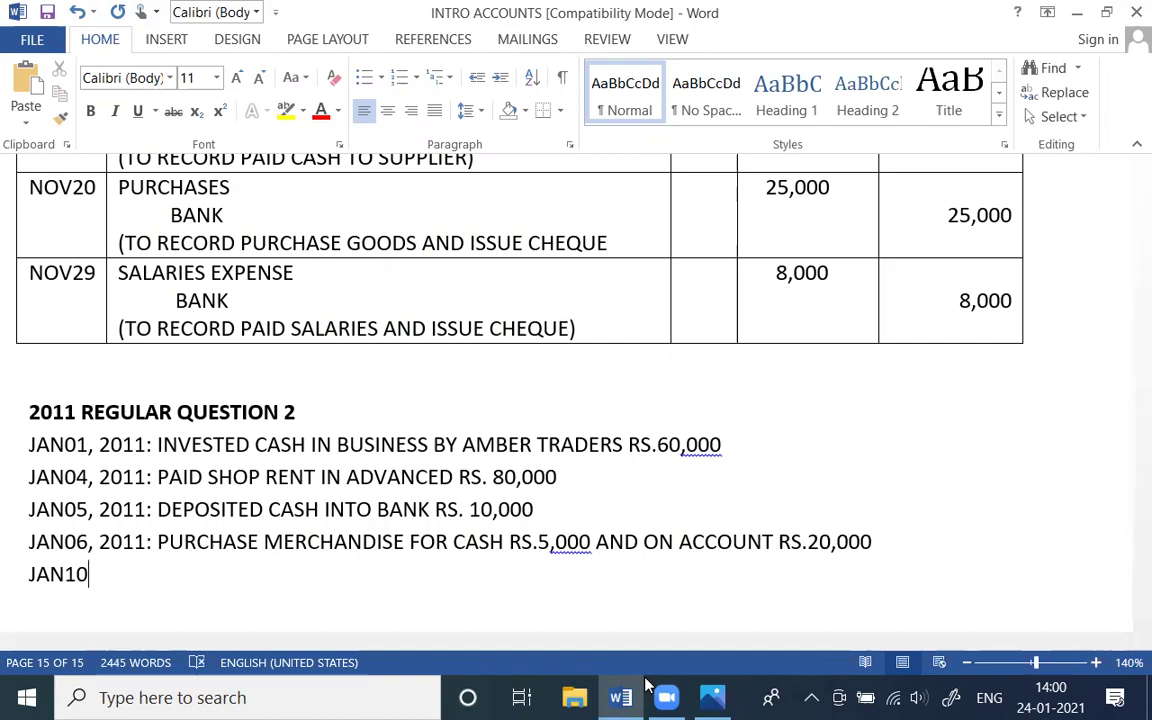
type(", 2011:")
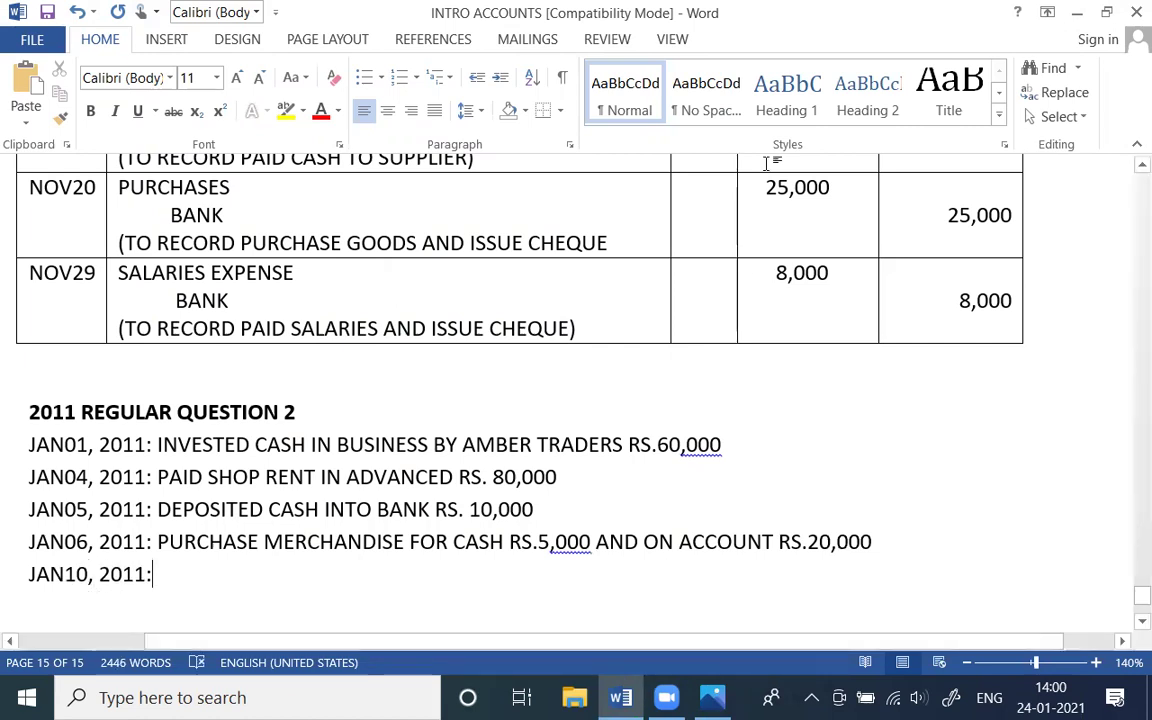
key("alt+Tab")
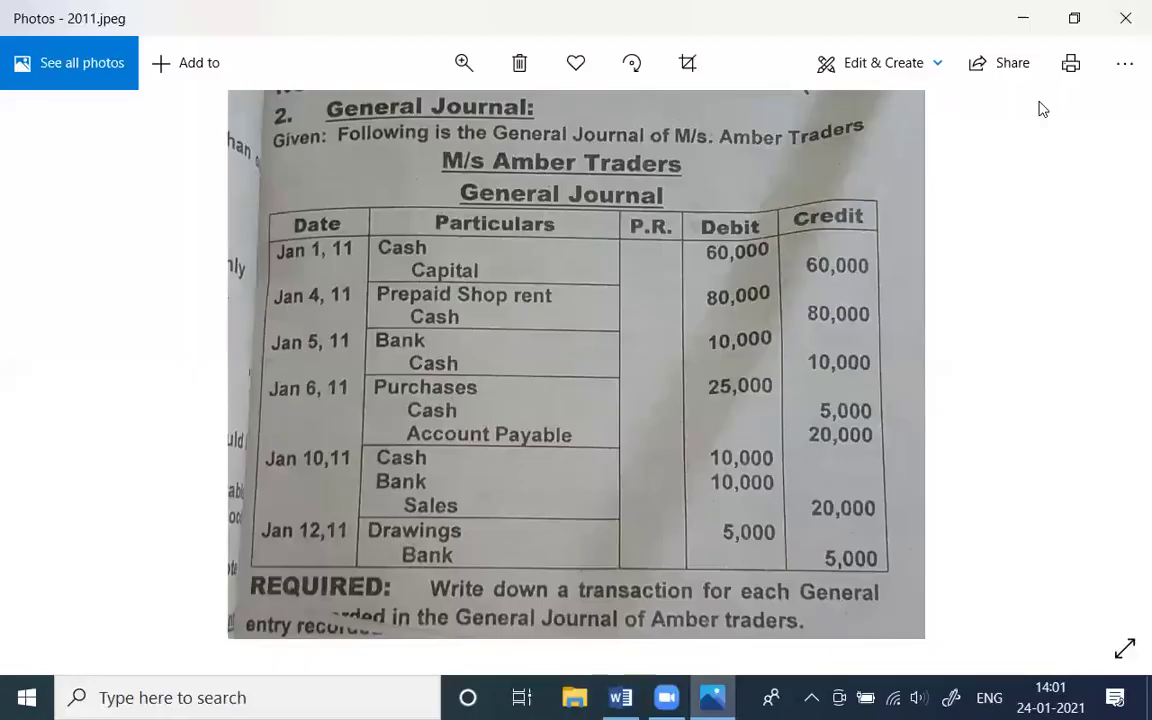
left_click(628, 698)
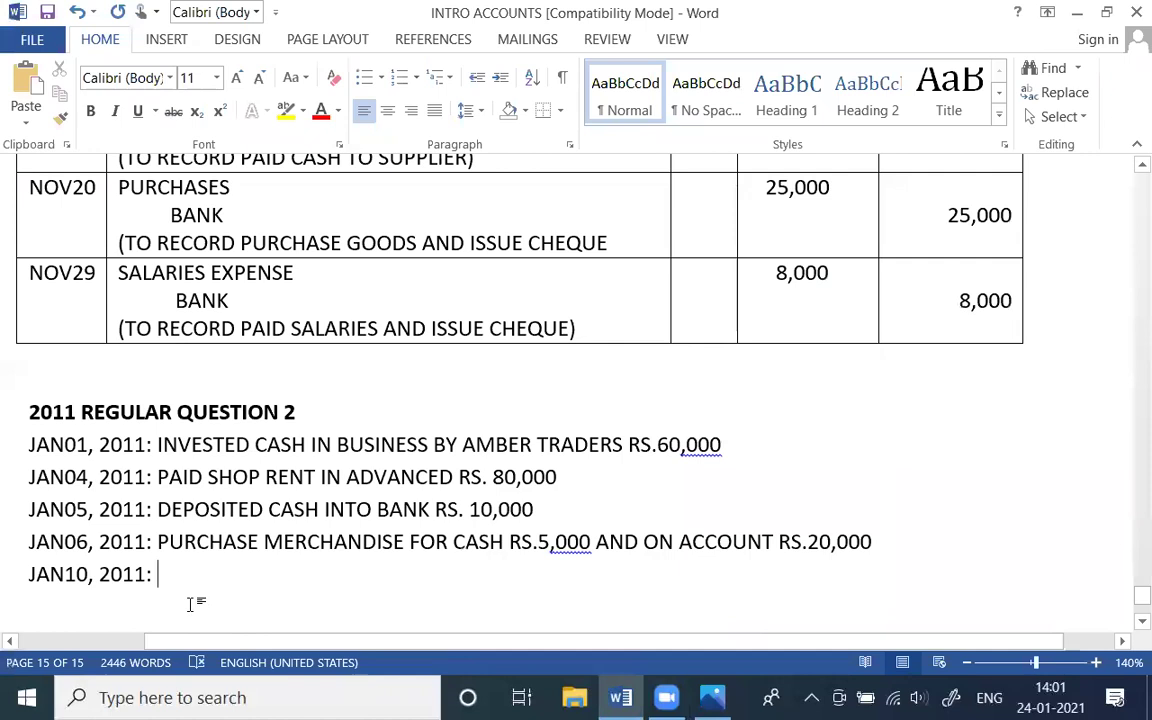
type("SOLD ")
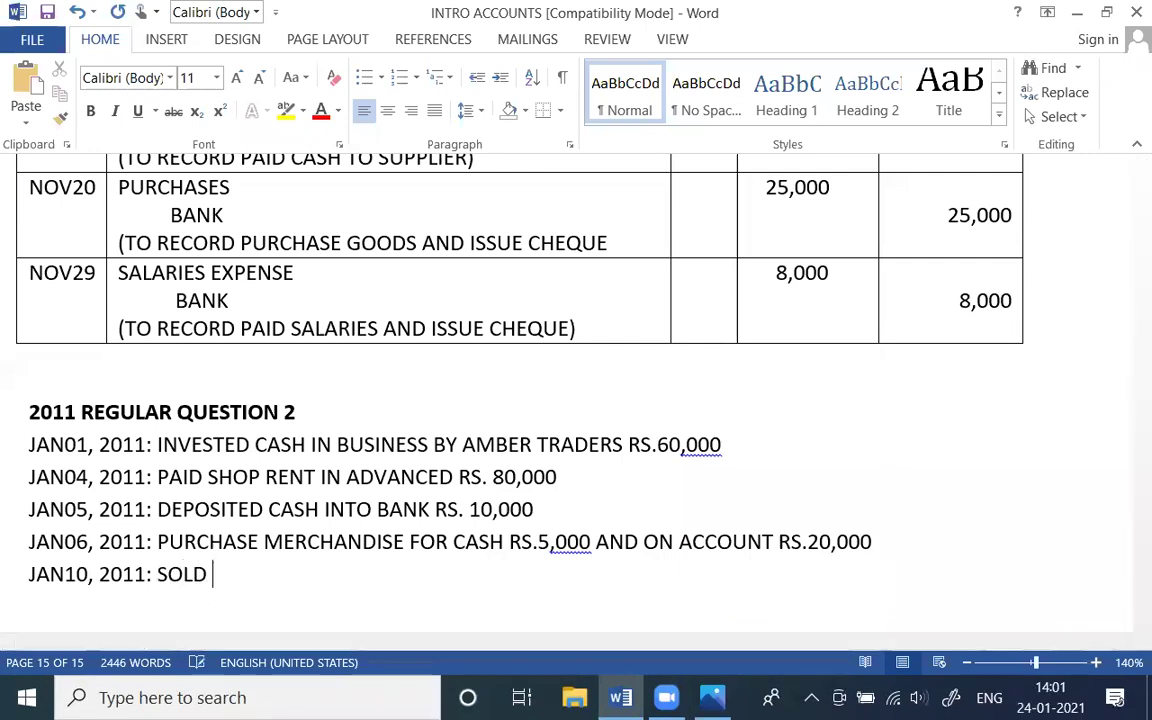
type("MERCHANDISE ")
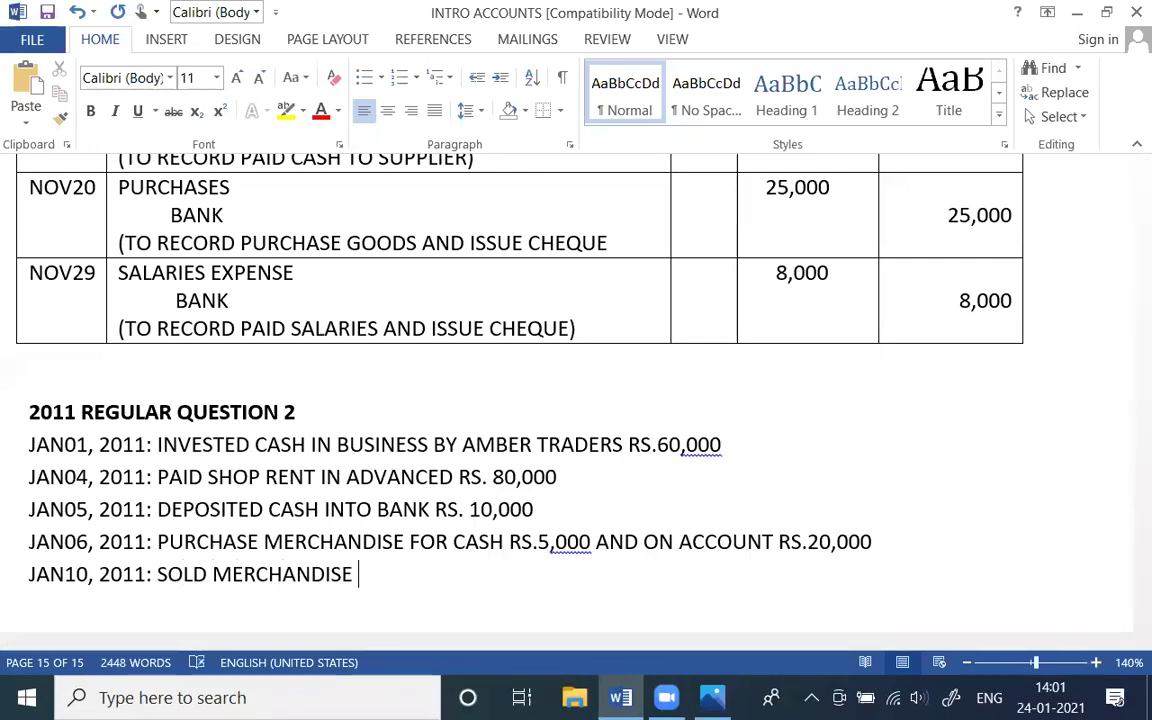
type("FOR RS.")
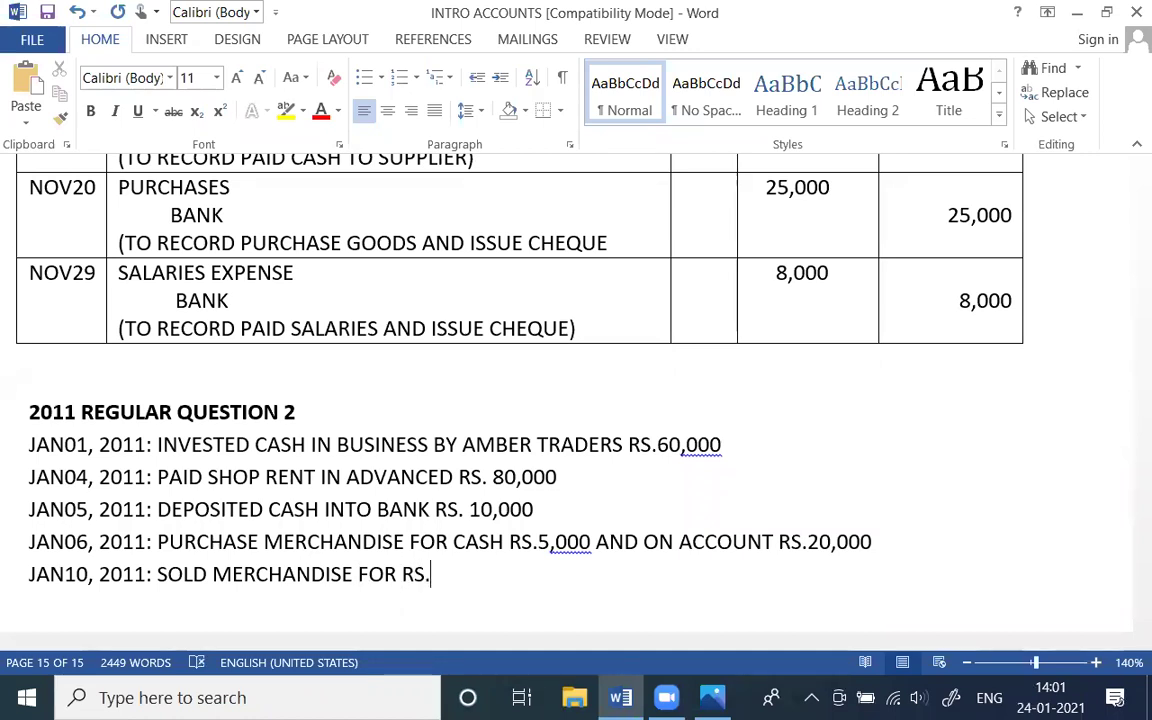
key("alt+Tab")
key("alt+Tab")
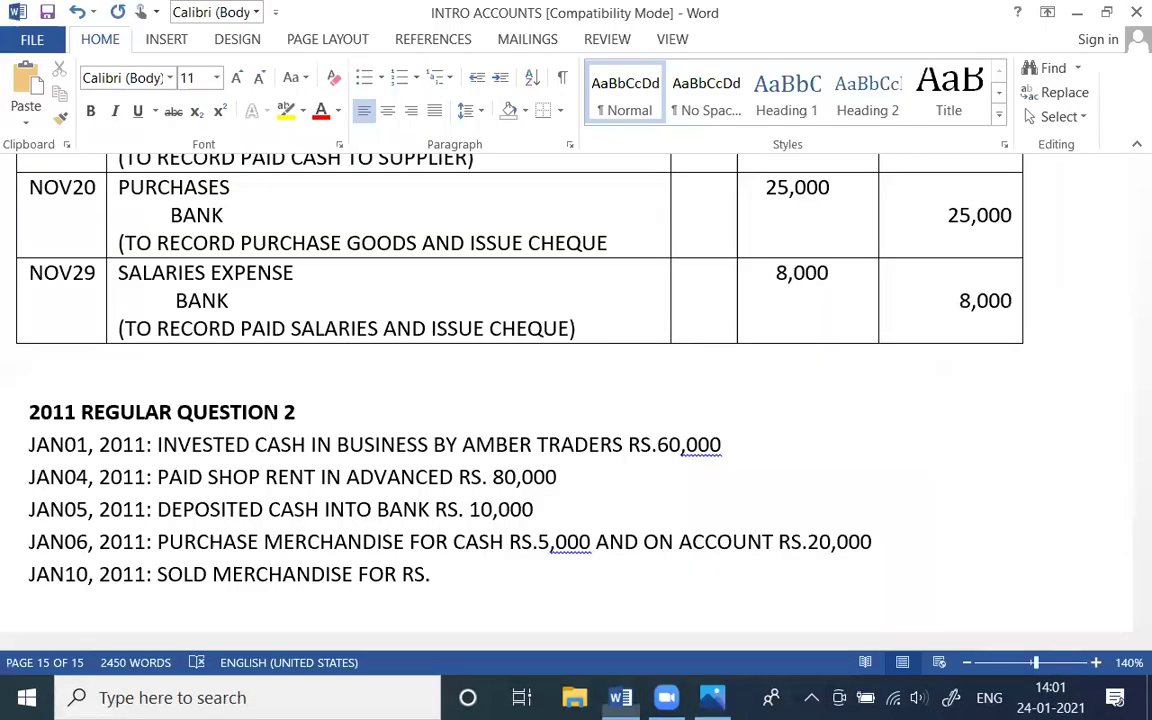
Step: Finish it with '20,000 OF WHICH RS. 10,000 DEPOSITED INTO BANK' and begin the next JAN line
type("20,000")
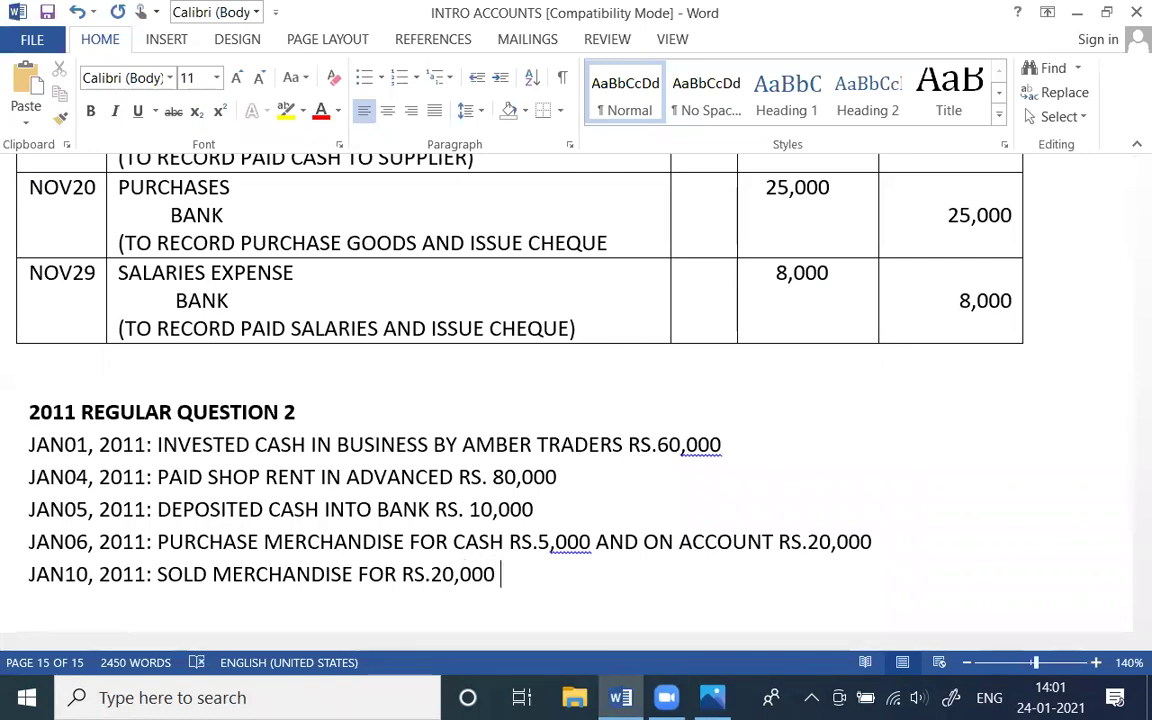
type(" AND DEPOSITED")
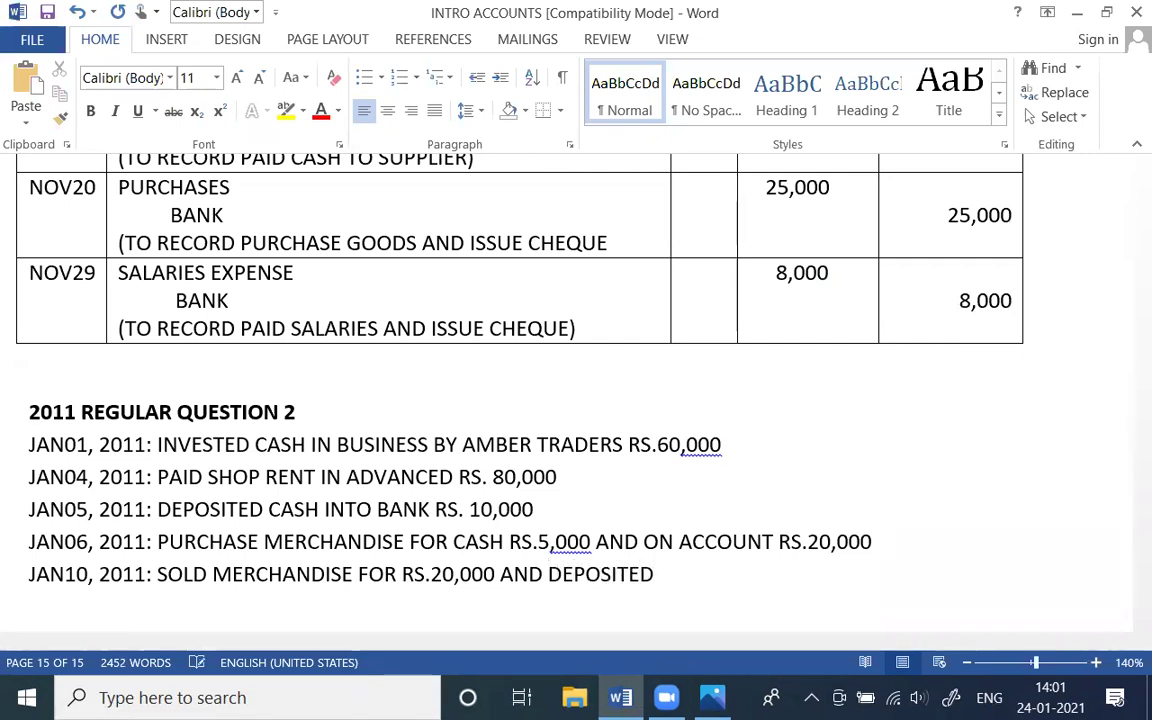
key("BackSpace")
key("BackSpace")
key("BackSpace")
key("BackSpace")
key("BackSpace")
key("BackSpace")
key("BackSpace")
key("BackSpace")
key("BackSpace")
key("BackSpace")
key("BackSpace")
key("BackSpace")
key("BackSpace")
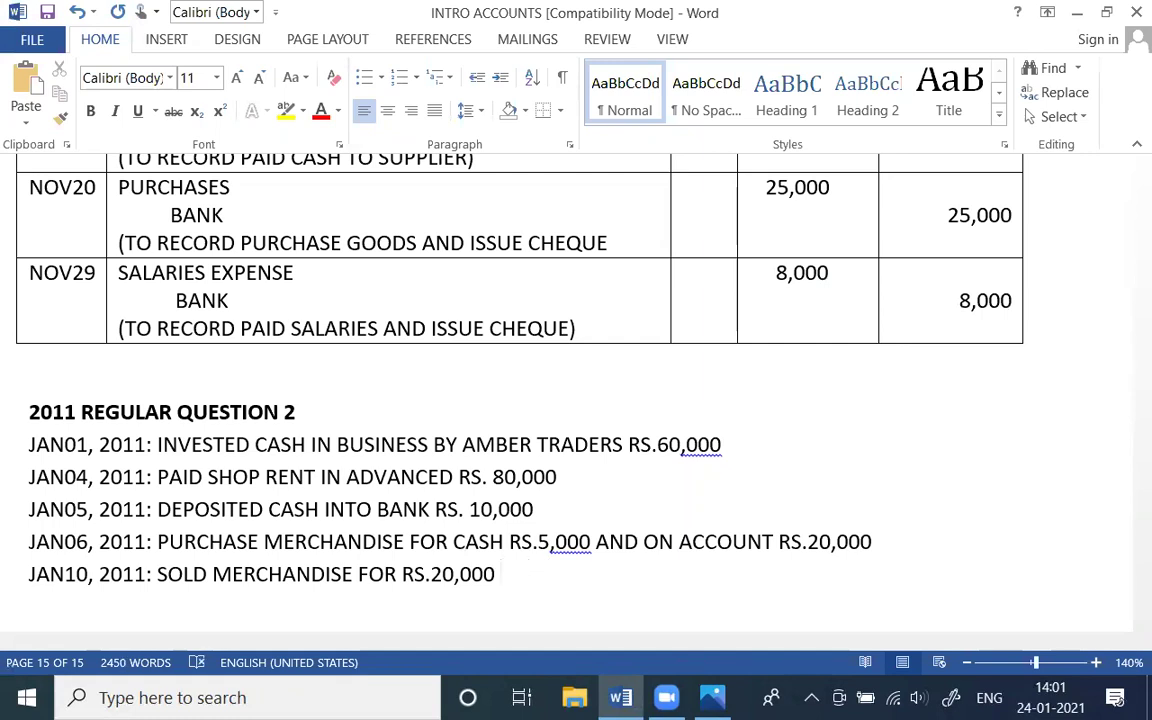
type("OF WHICH")
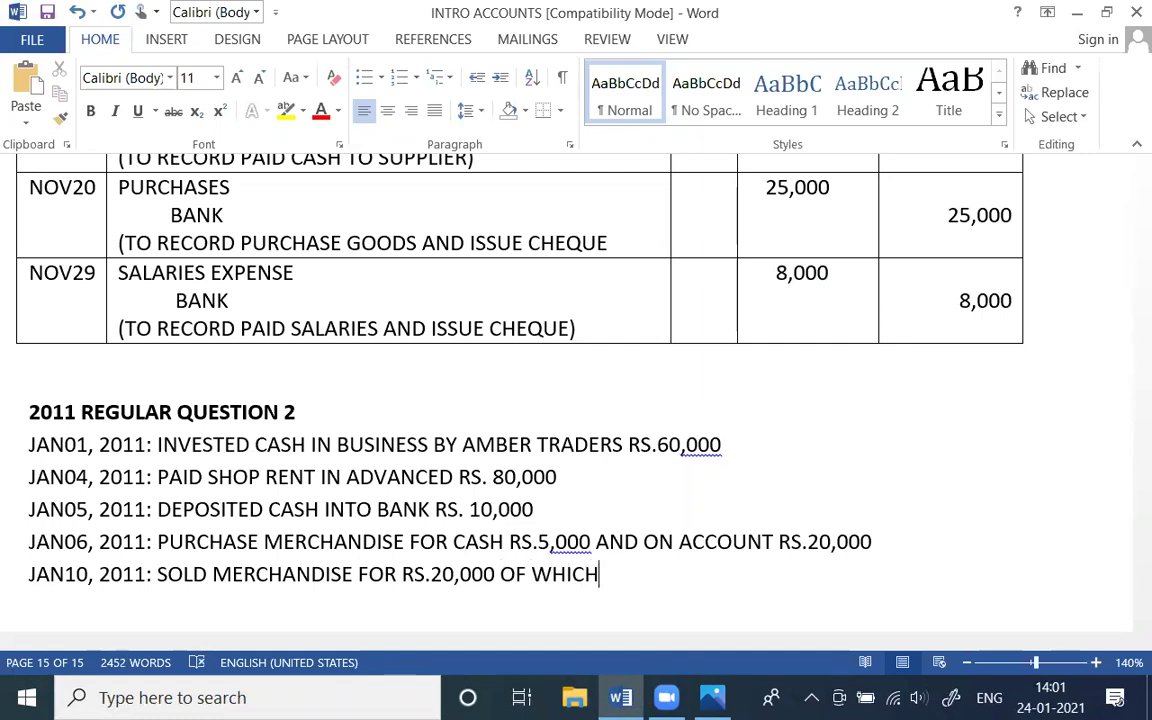
type(" RS. 10,000")
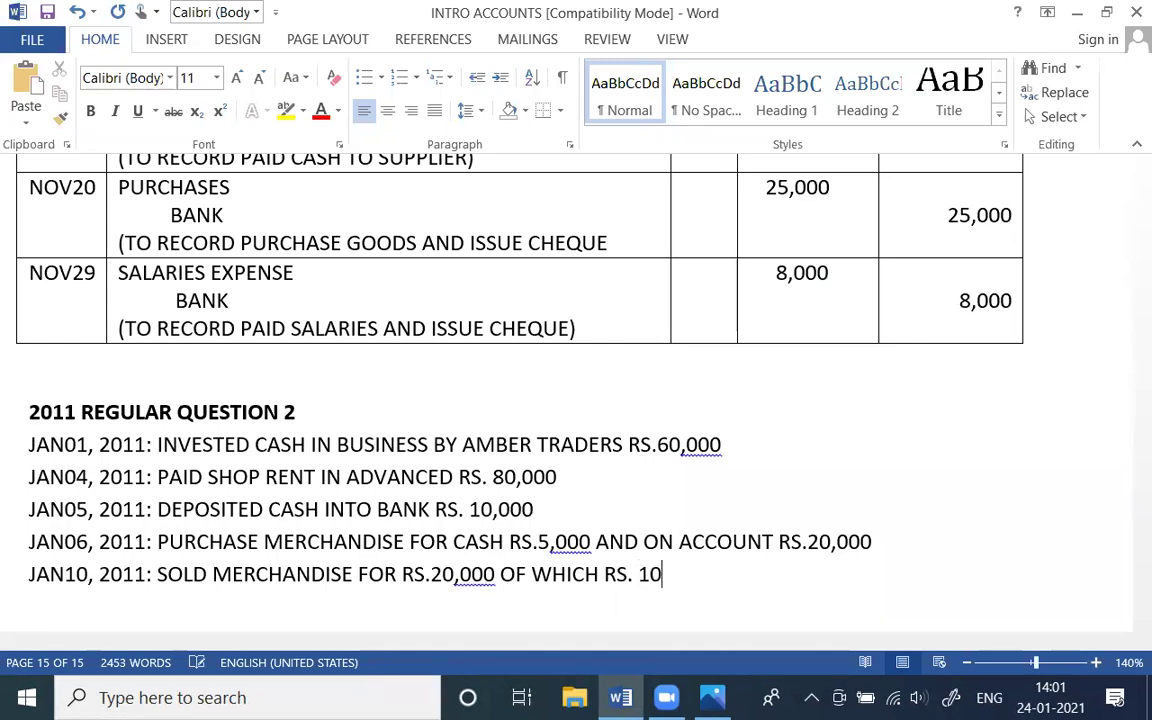
type("DEP")
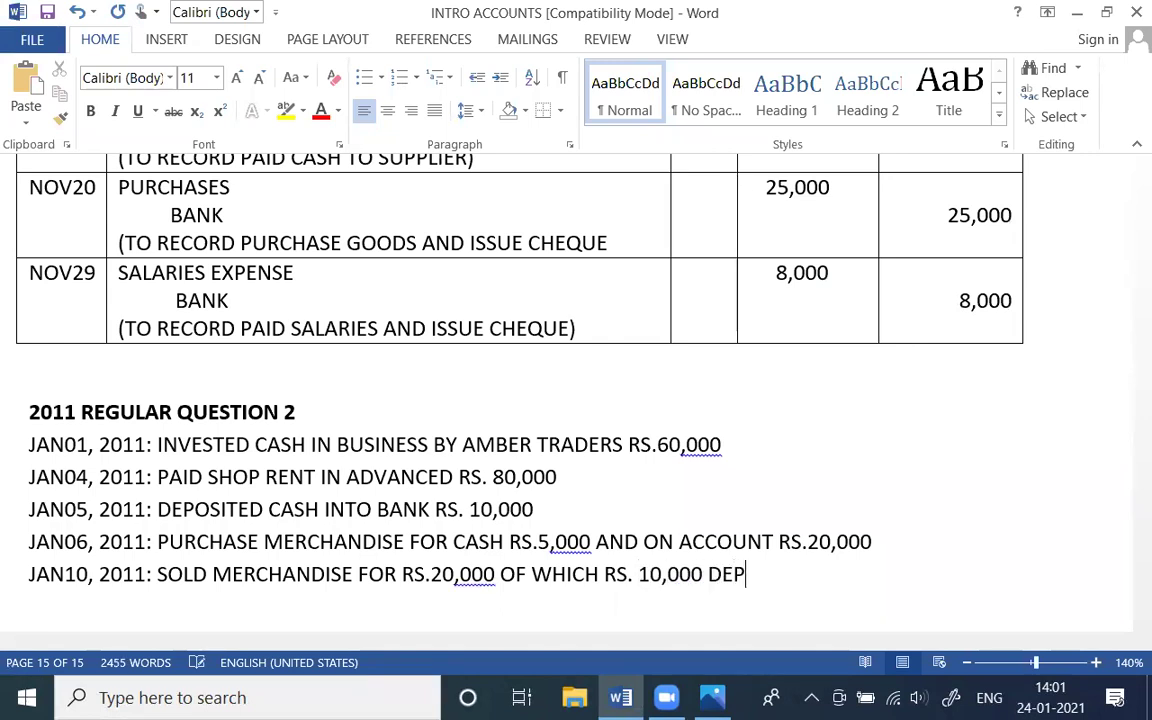
type("OSITED INTO BANK")
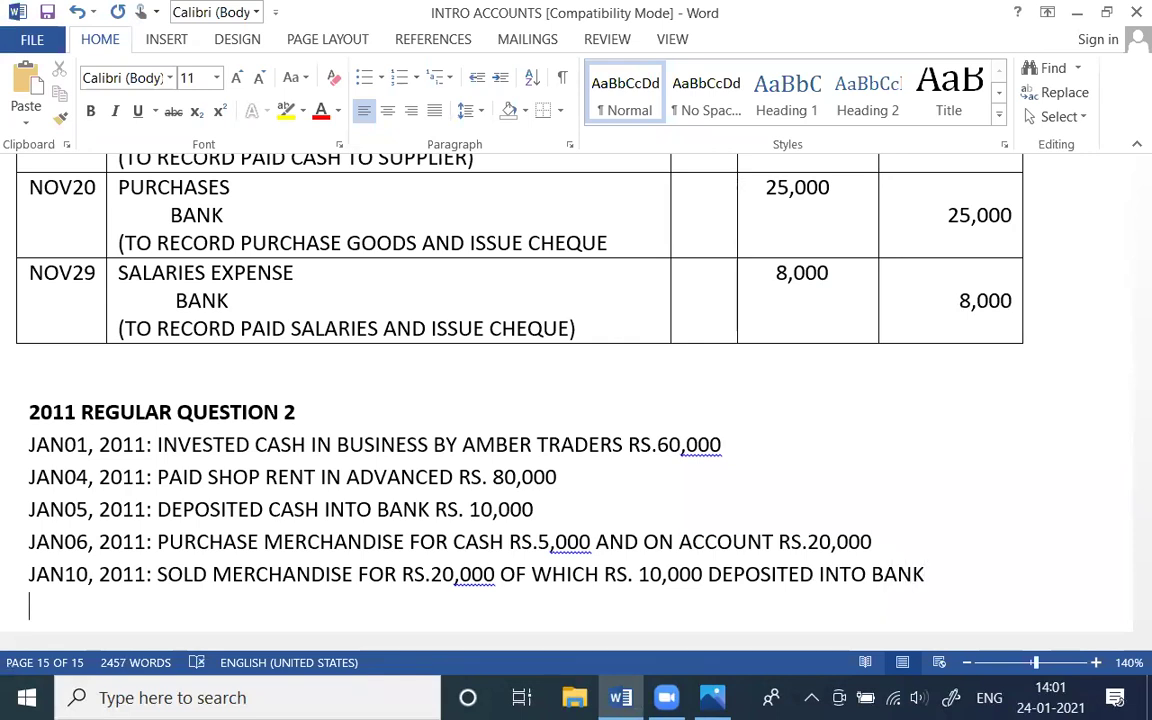
type("JAN")
key("alt+Tab")
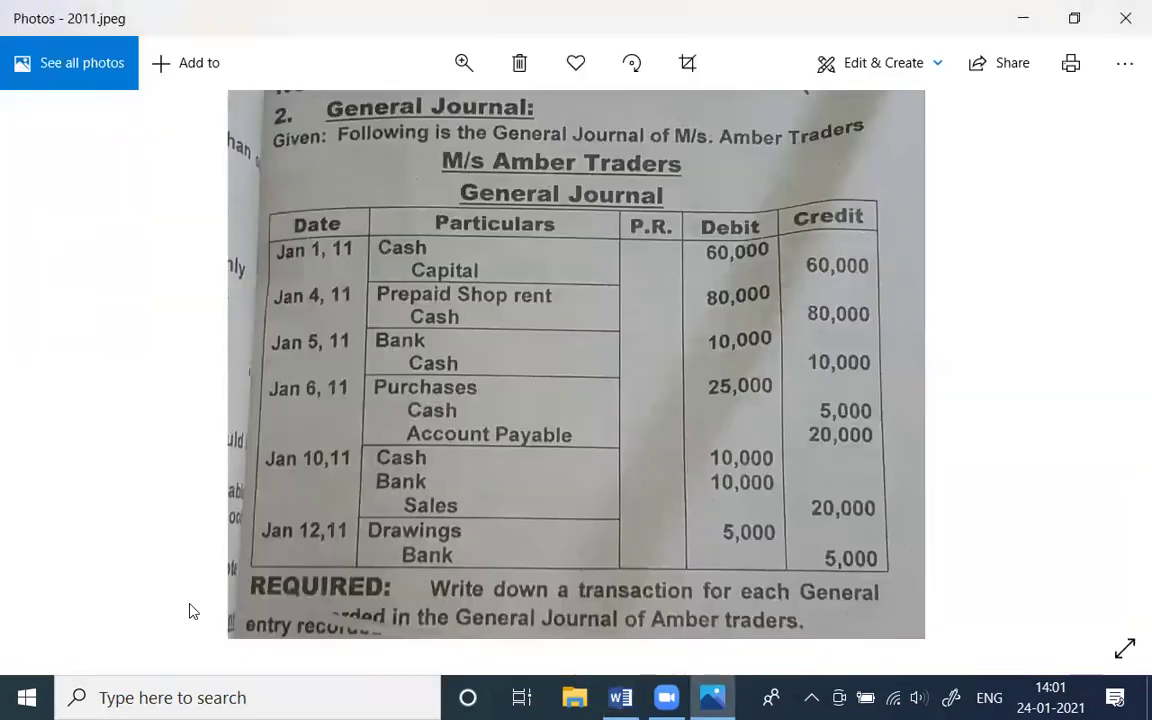
key("alt+Tab")
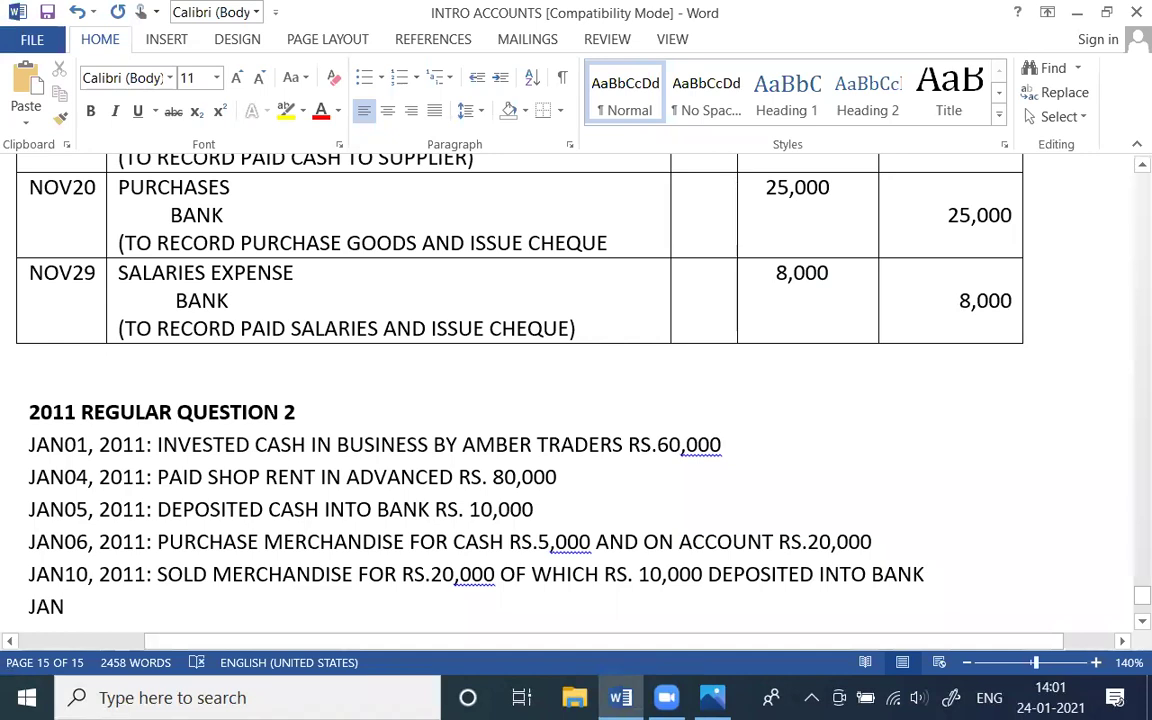
Step: Type 'JAN12, 2011: WITHDREW CASH FROM BANK FOR PERSONAL USE RS.' on the new line
type("1")
key("BackSpace")
type("12, 2011")
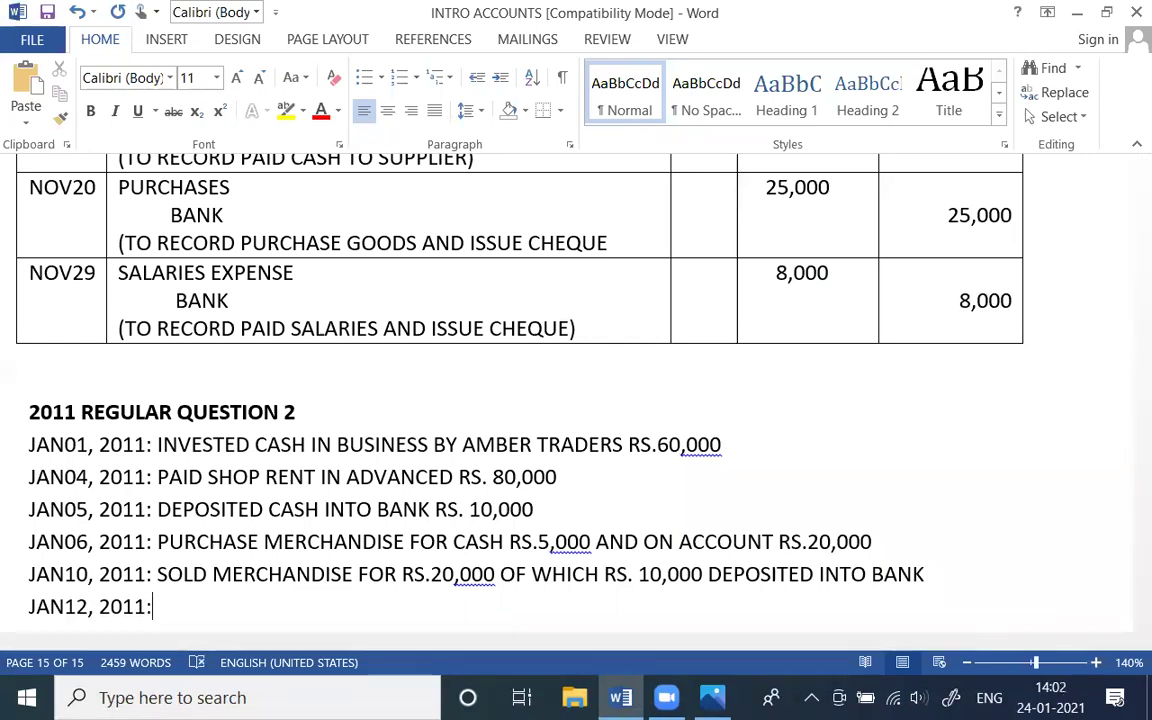
type(":")
key("alt+Tab")
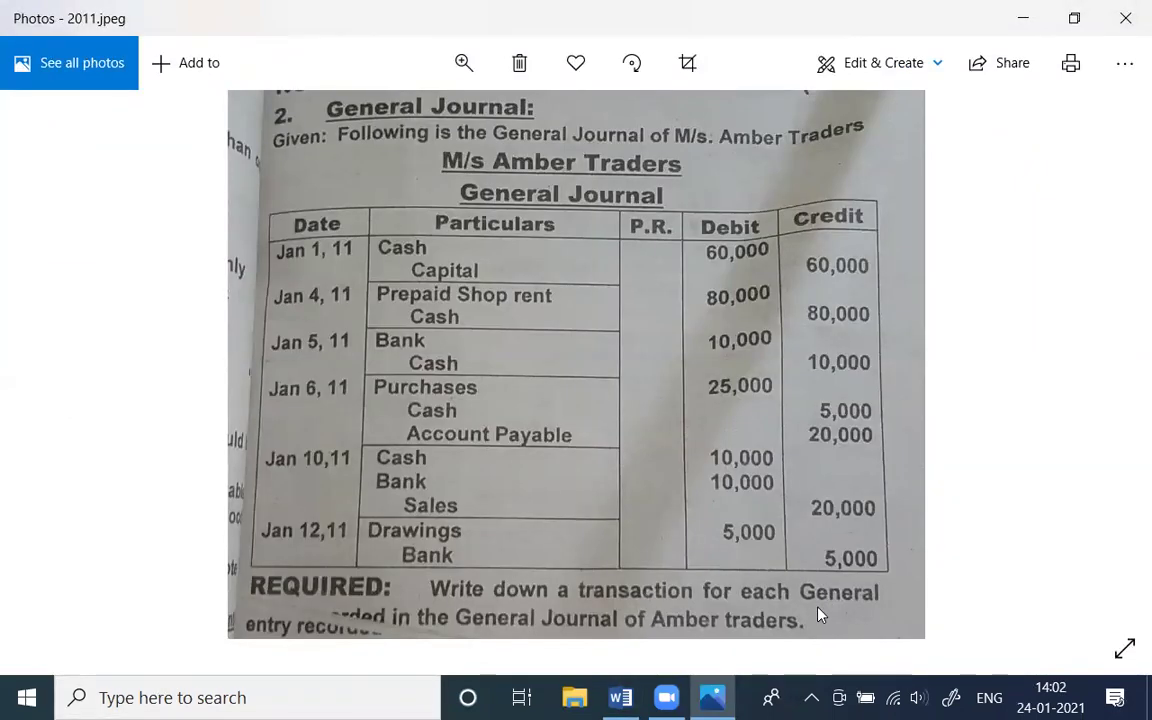
key("alt+Tab")
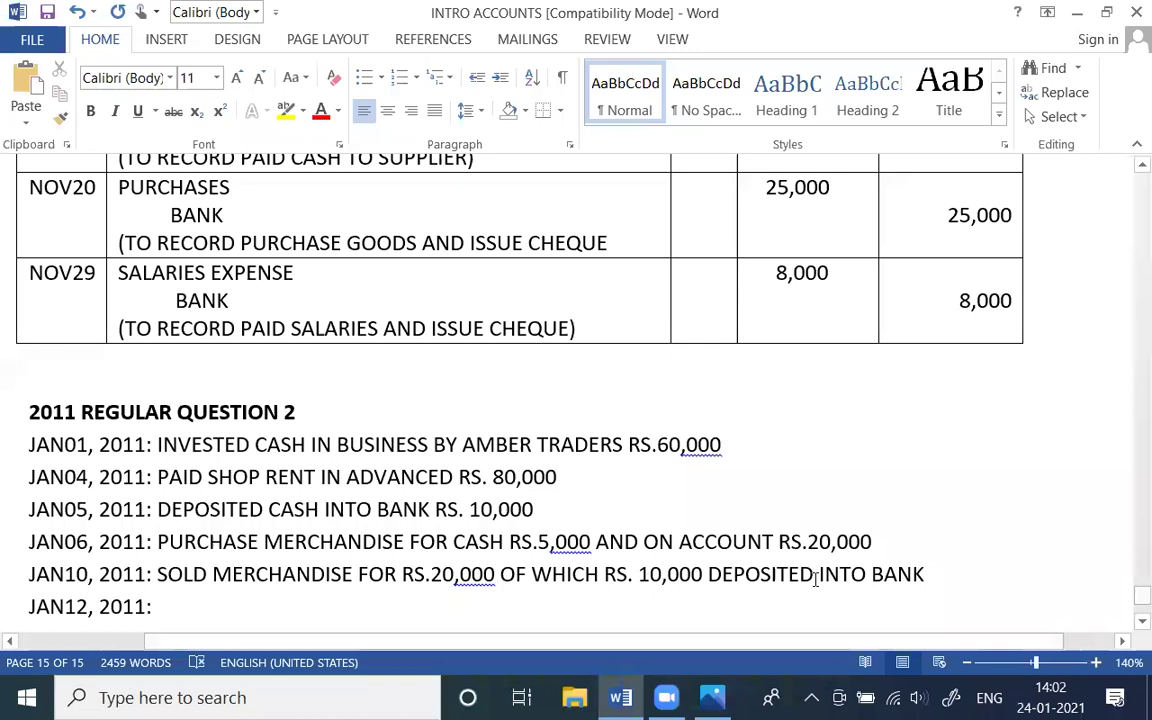
type("WITHDREW CASH")
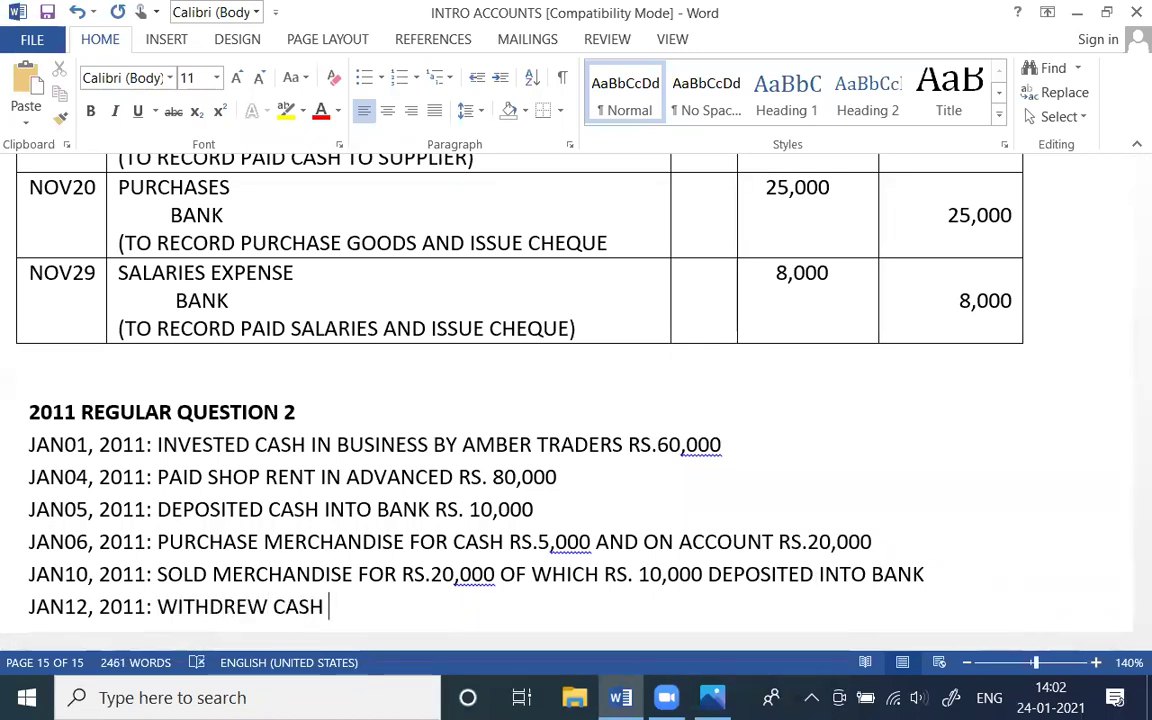
key("alt+Tab")
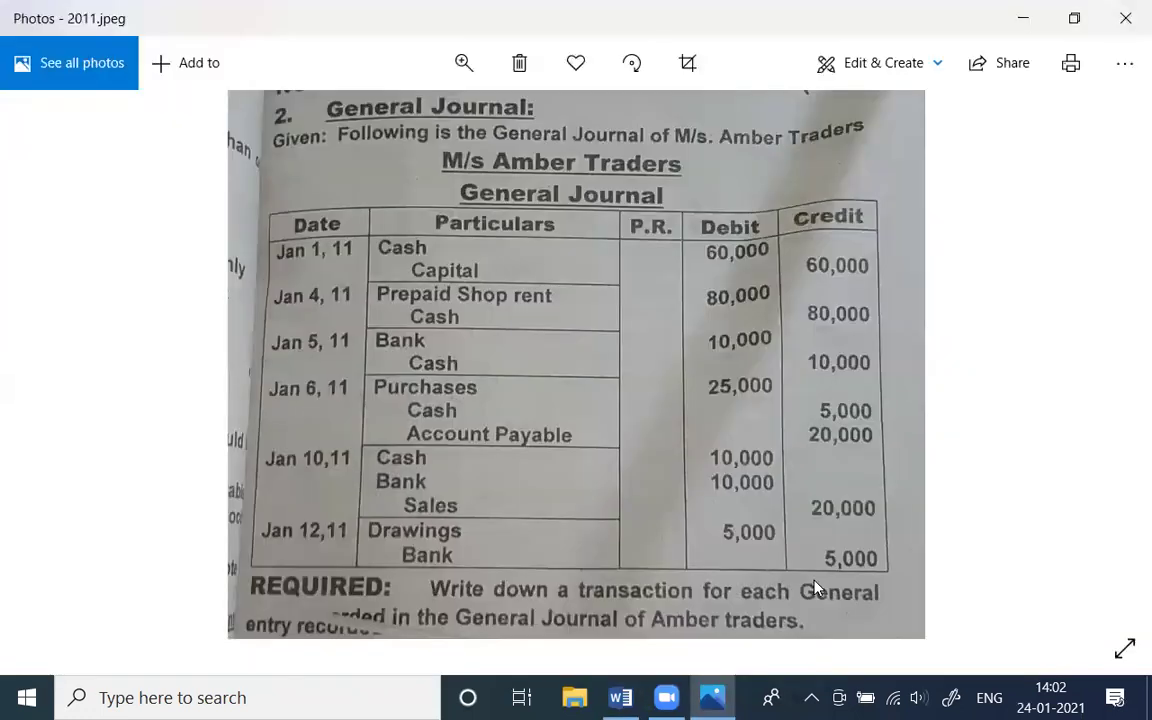
key("alt+Tab")
type("F")
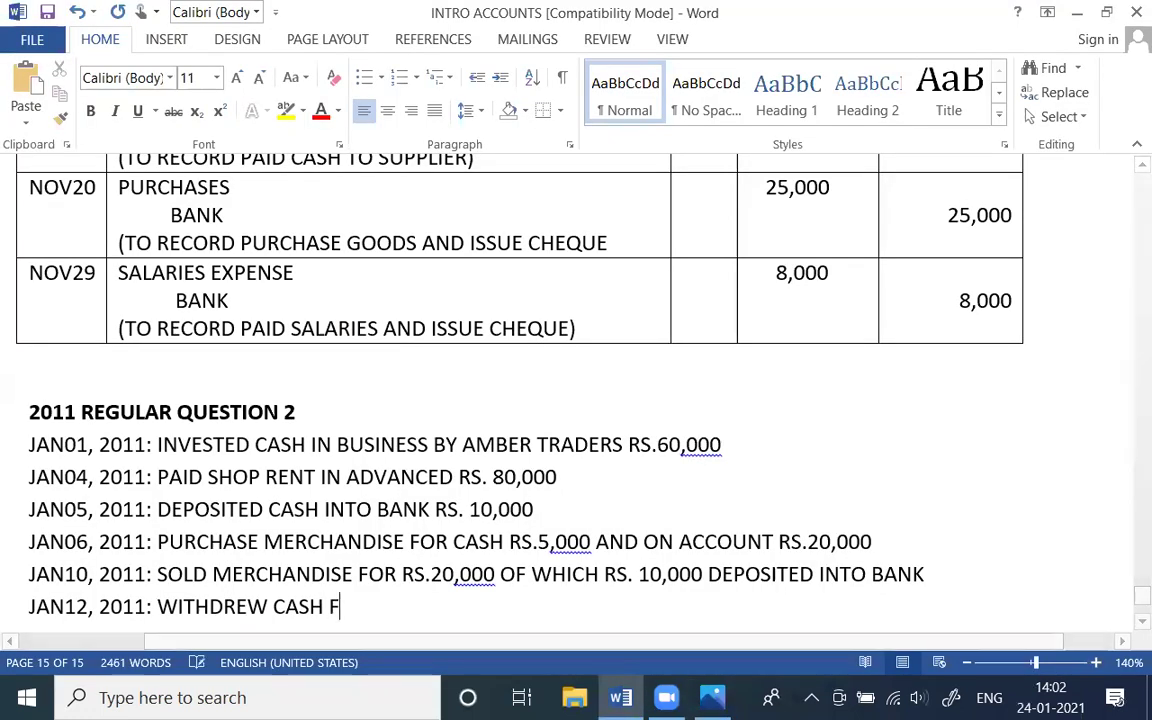
type("ROM BANK FOR")
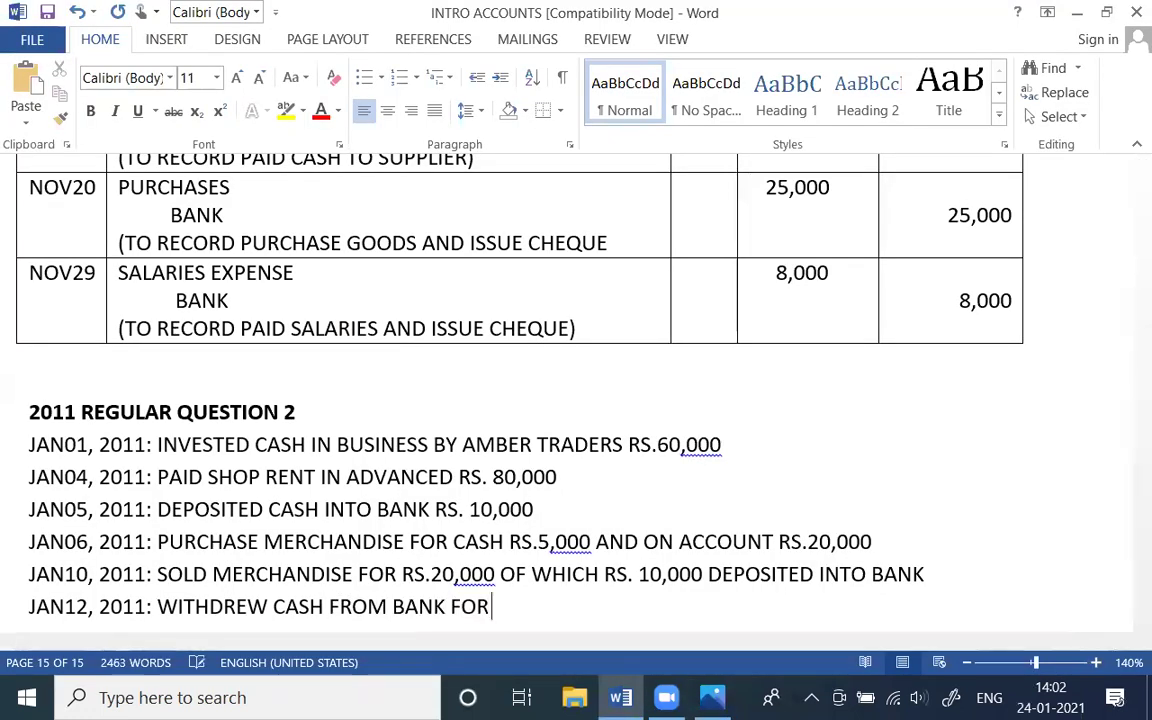
type(" PERSONAL")
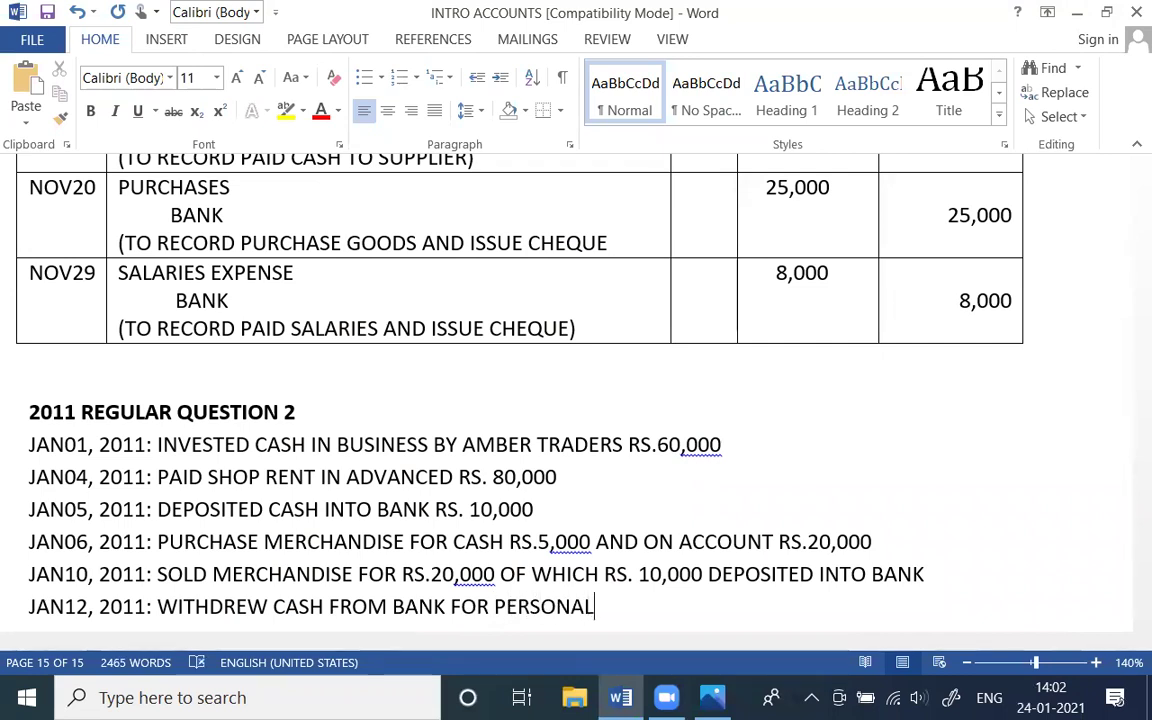
type(" USE R")
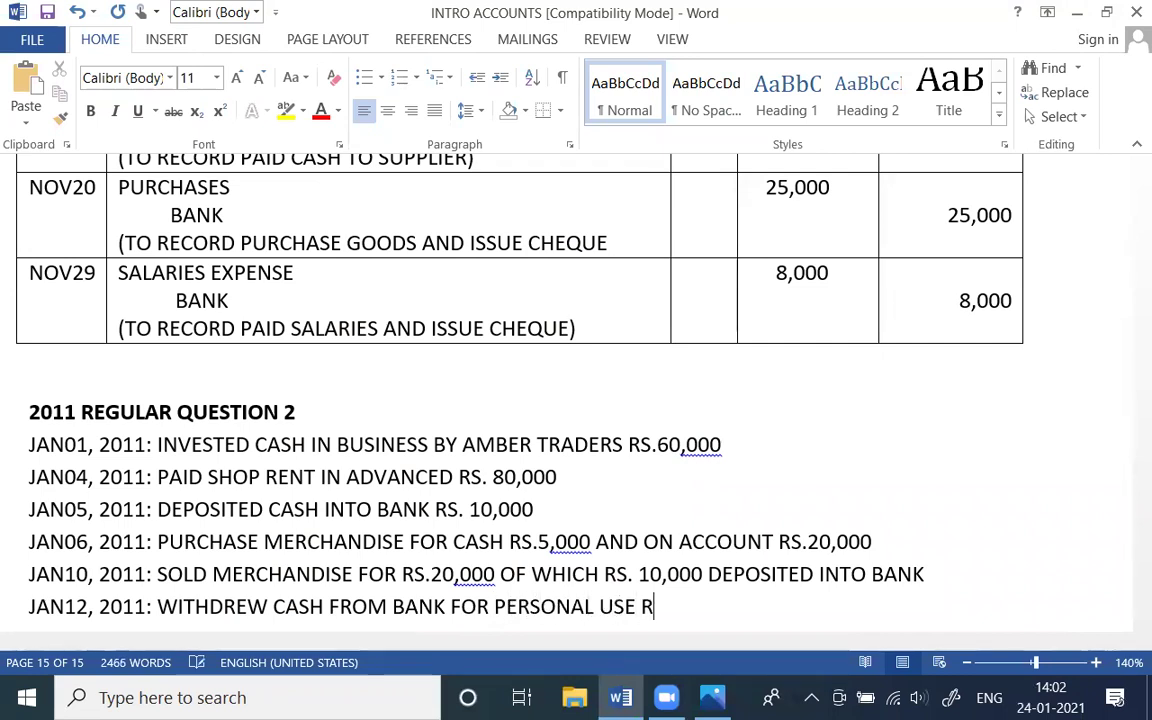
type("S.")
key("alt+Tab")
key("alt+Tab")
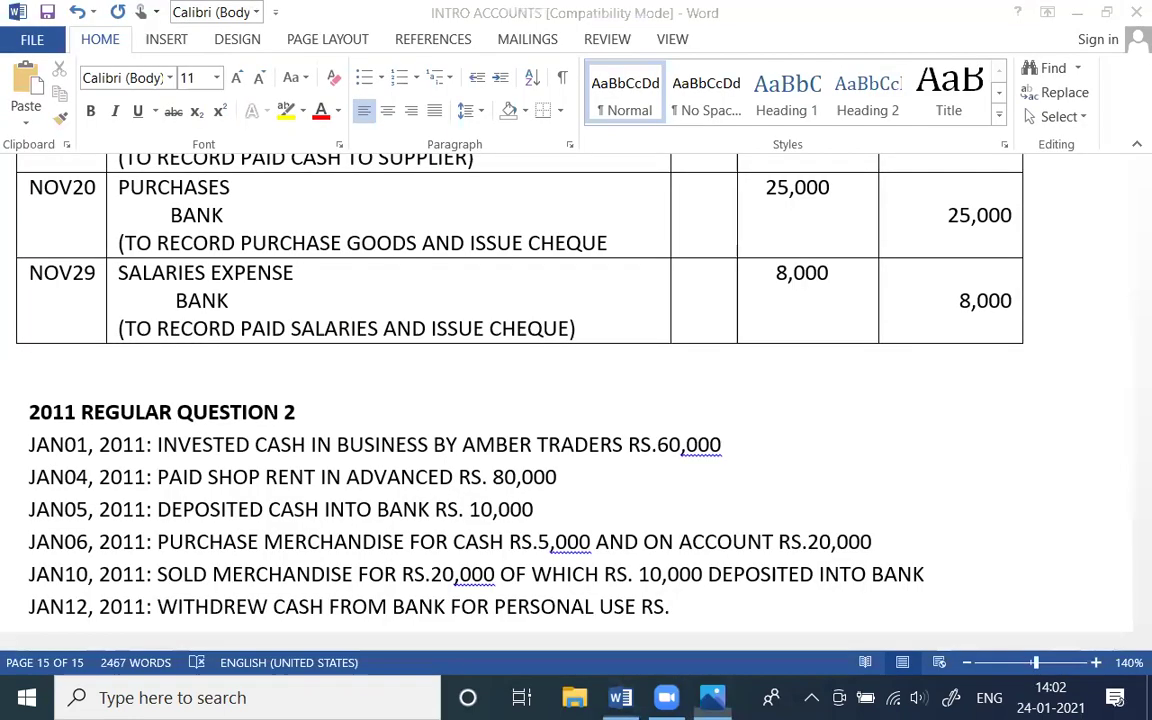